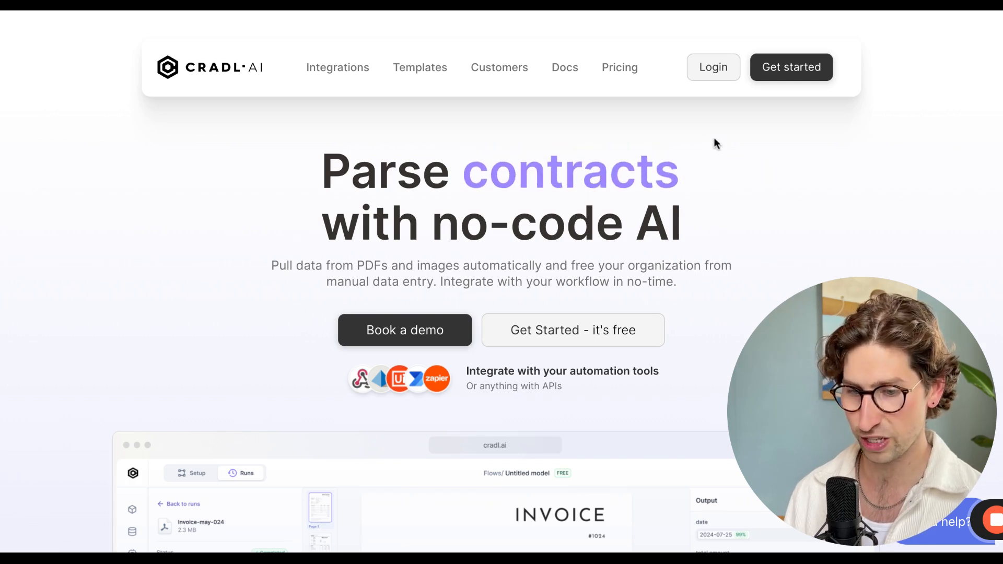
# Look over the Cradl AI homepage and go to the account login.
pyautogui.scroll(-1, 715, 143)
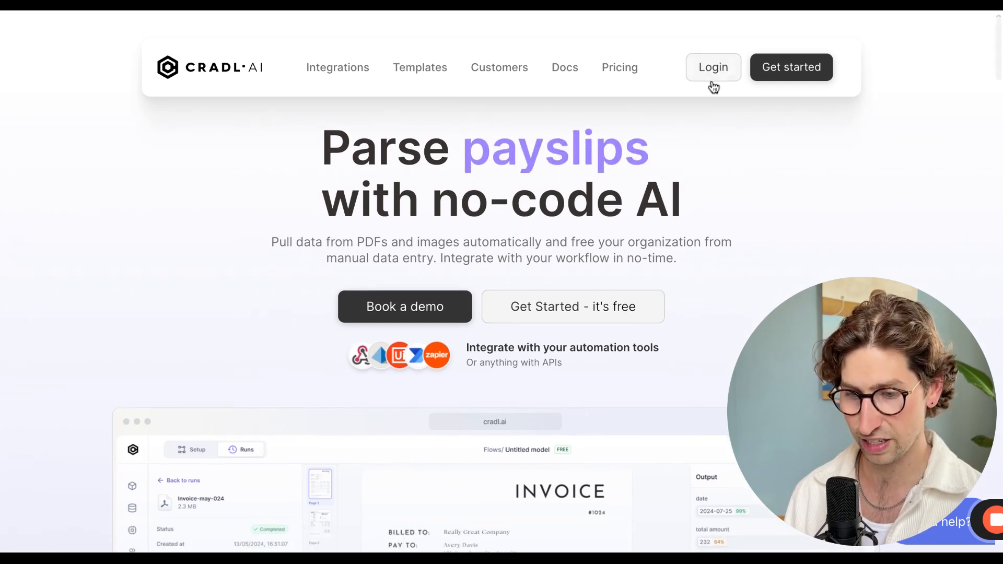
pyautogui.scroll(-10, 692, 152)
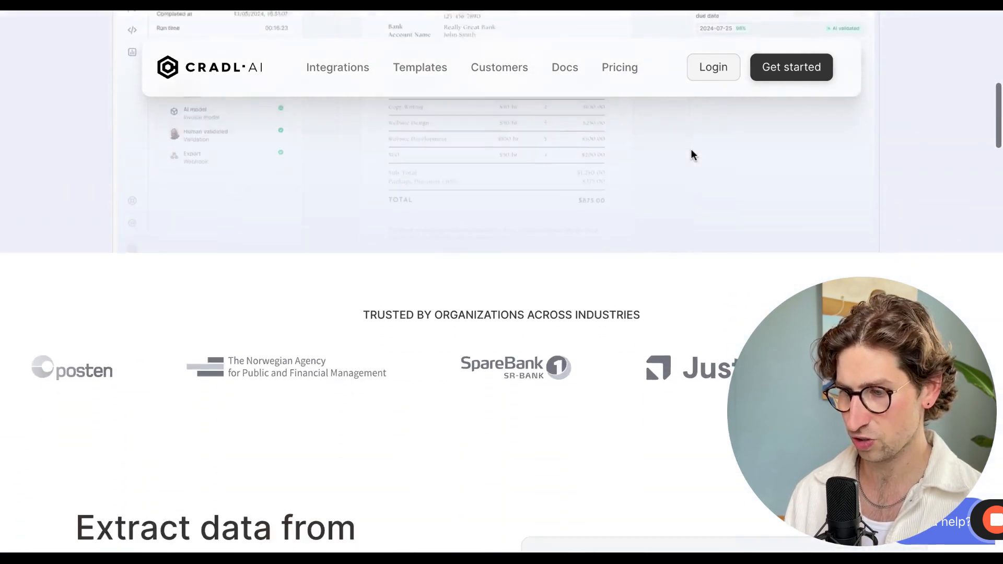
pyautogui.scroll(12, 481, 134)
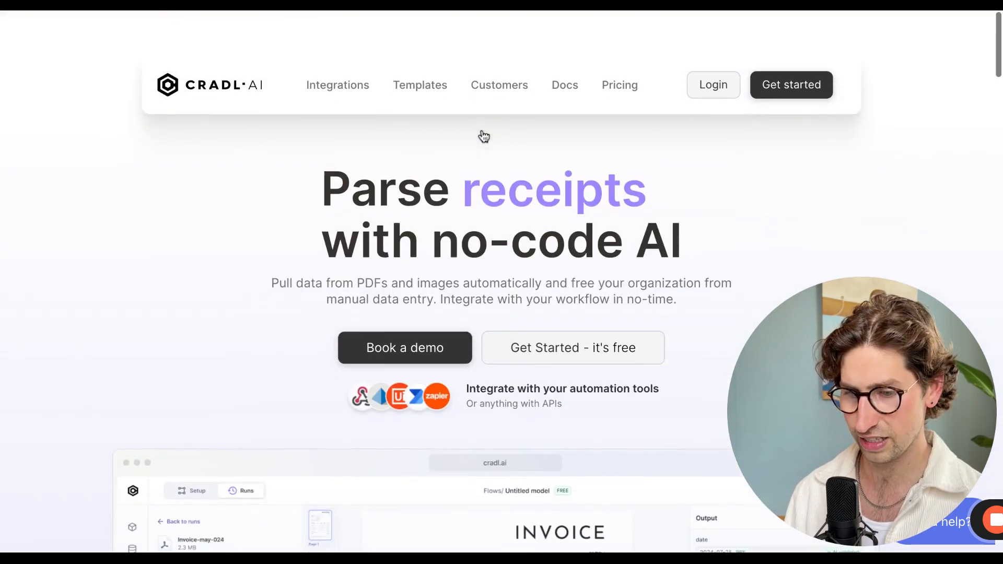
pyautogui.click(712, 76)
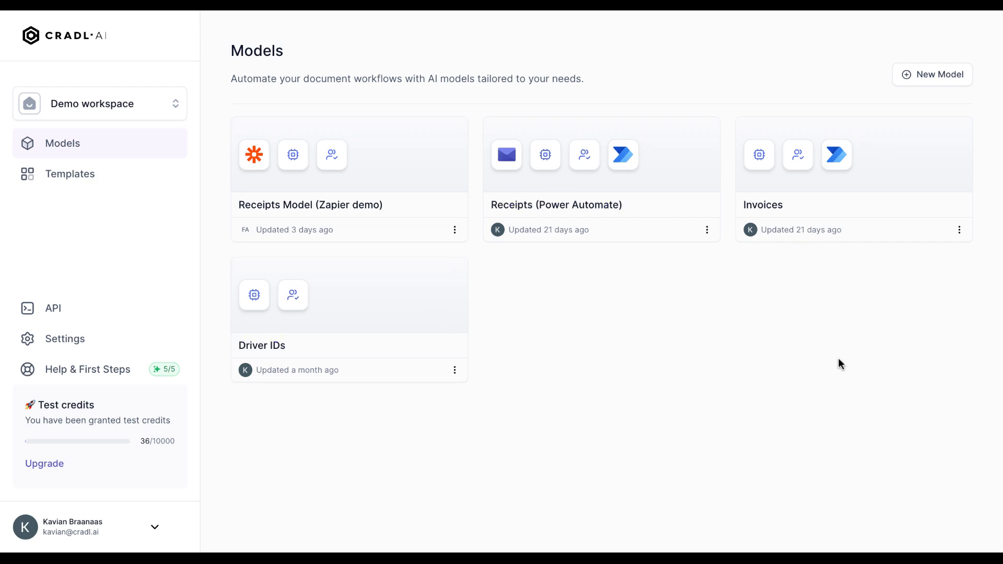
# Start a new model and base its AI model setup on the Receipt Model template.
pyautogui.click(956, 80)
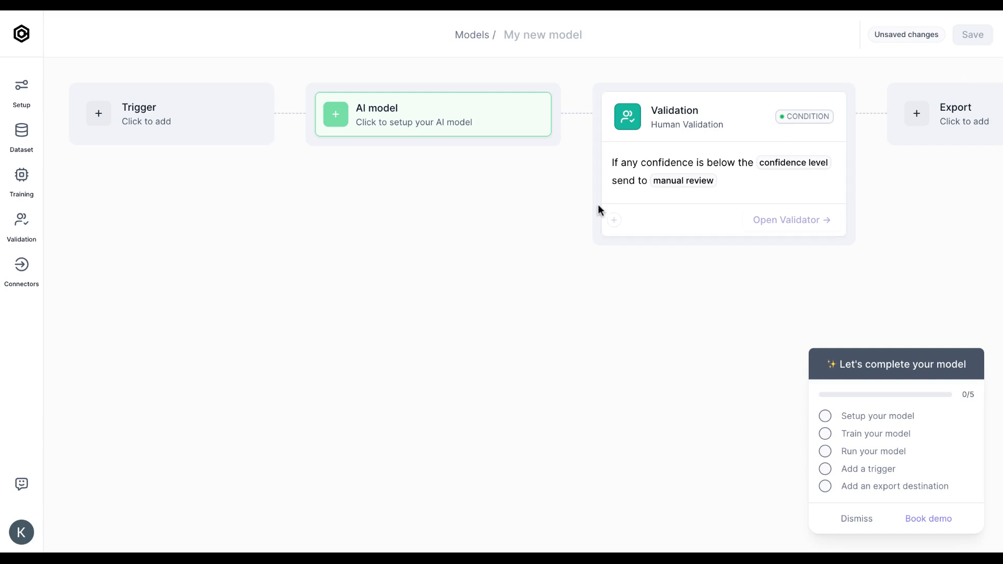
pyautogui.click(465, 119)
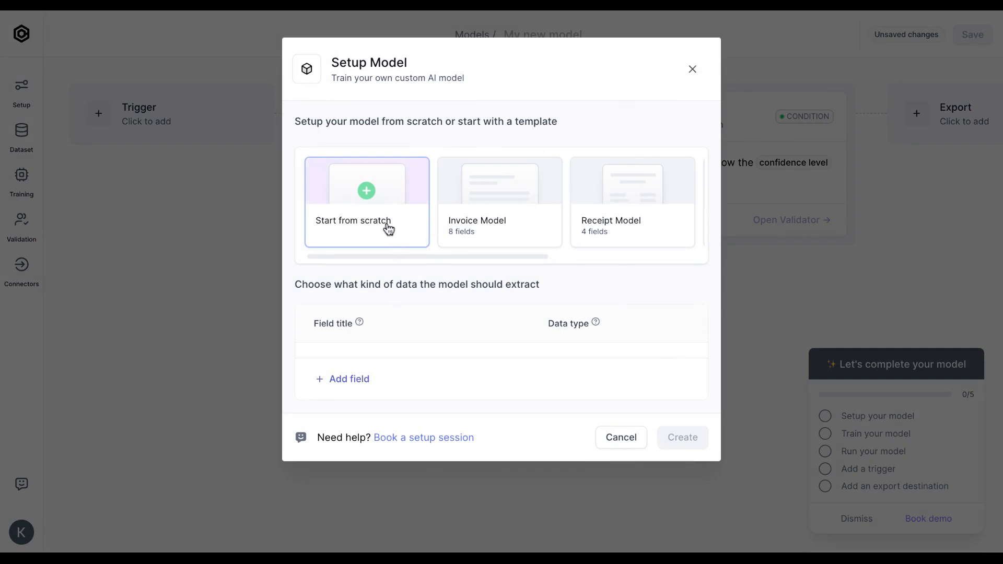
pyautogui.hscroll(5, 474, 240)
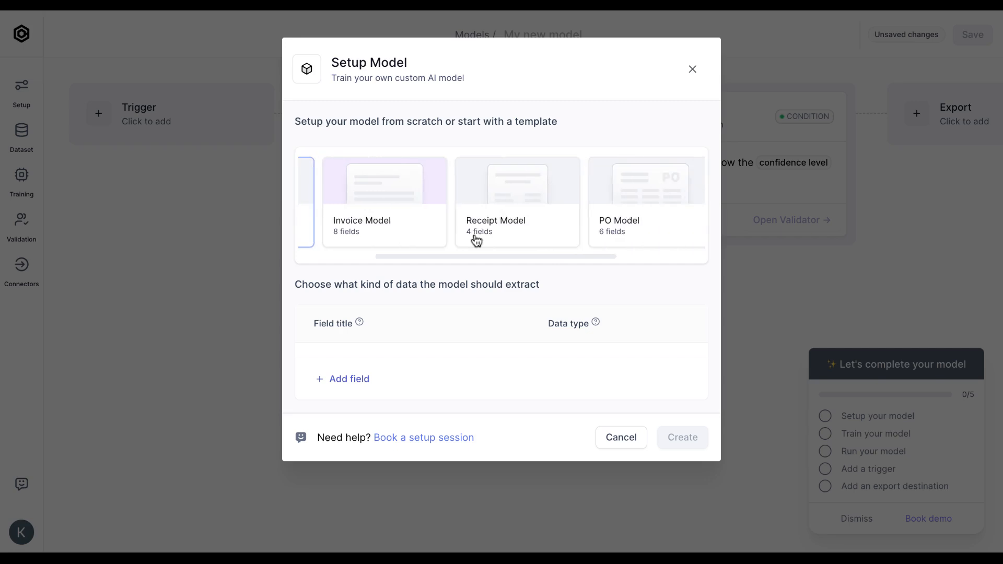
pyautogui.hscroll(-5, 482, 223)
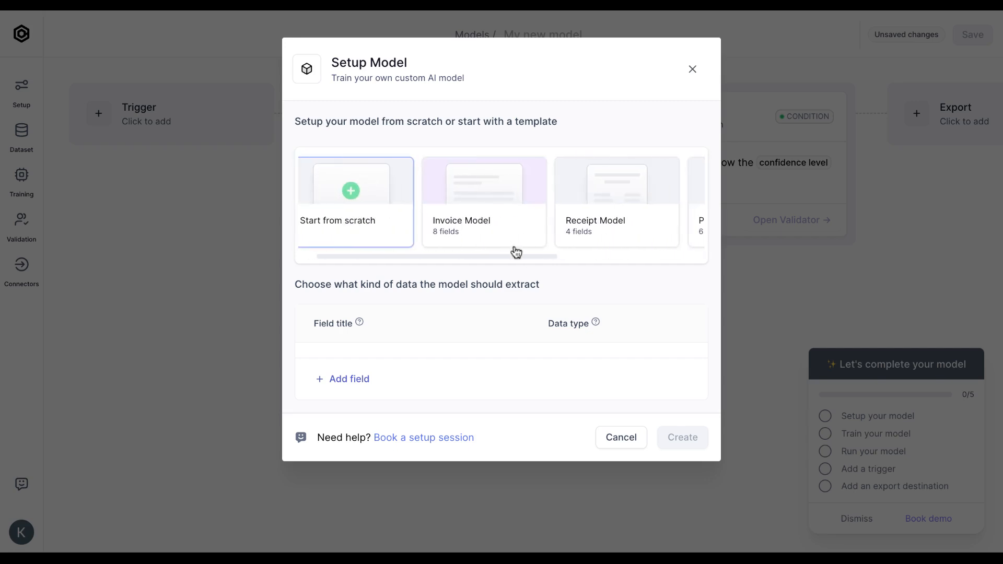
pyautogui.hscroll(1, 601, 236)
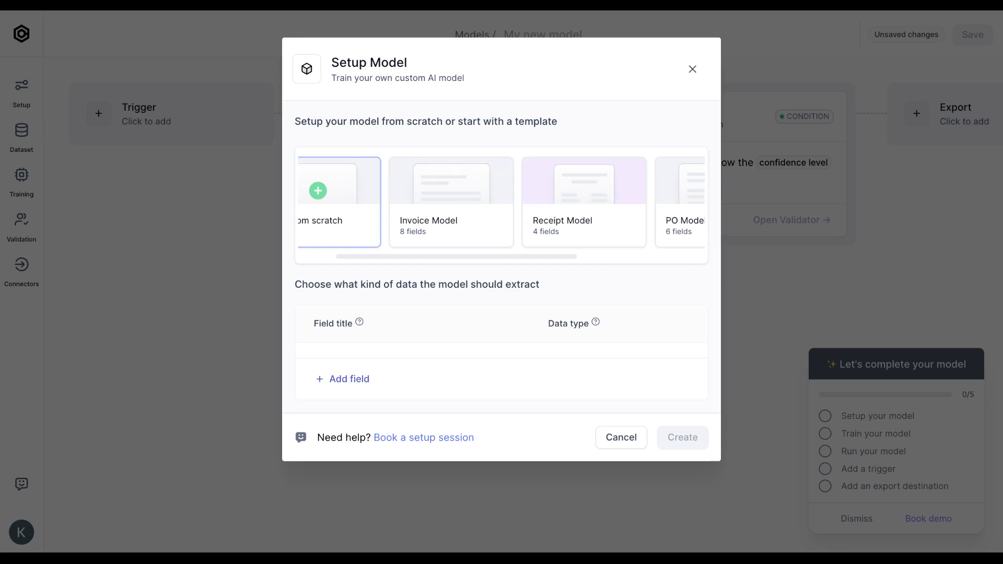
pyautogui.hscroll(-1, 434, 206)
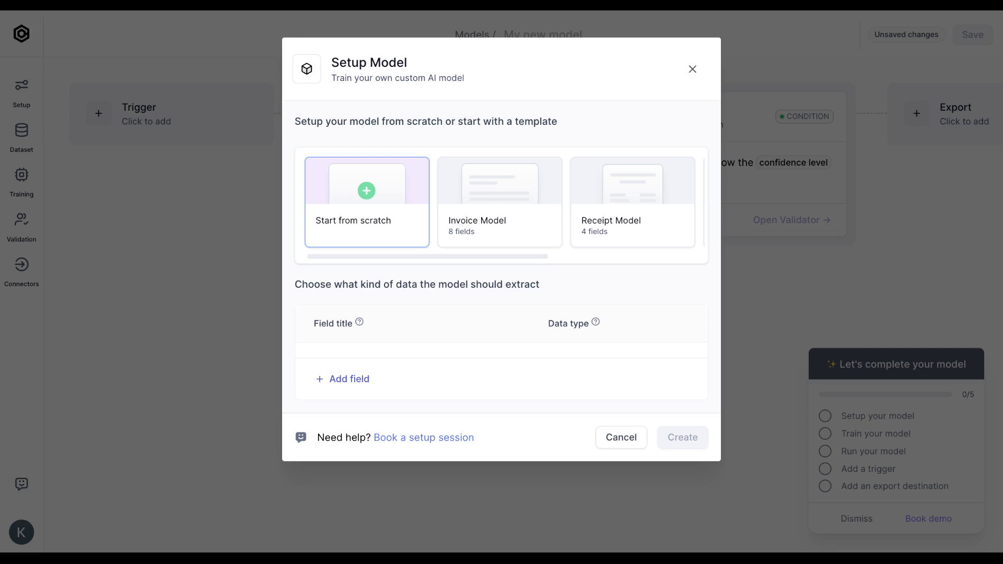
pyautogui.hscroll(3, 501, 204)
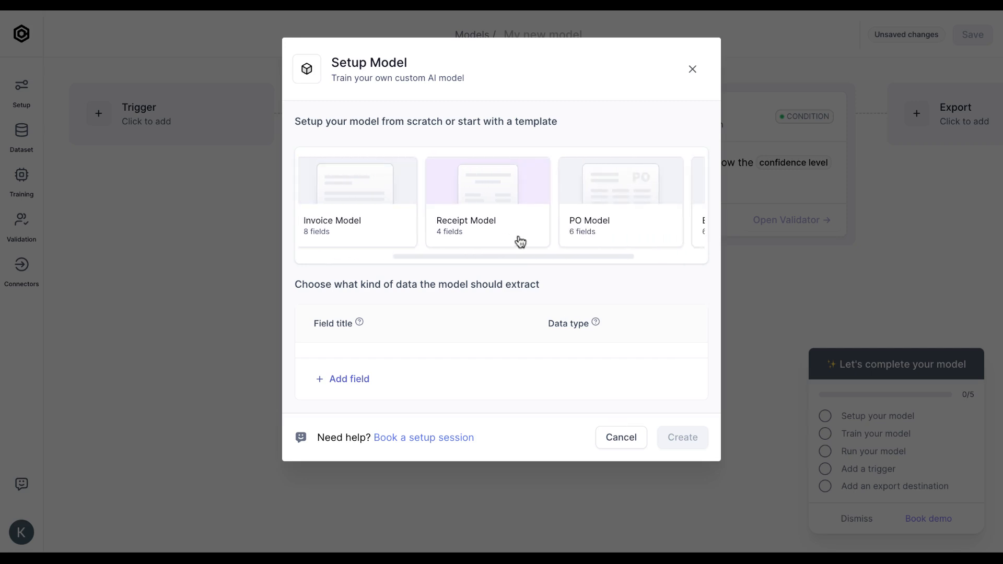
pyautogui.click(484, 202)
pyautogui.scroll(-2, 534, 244)
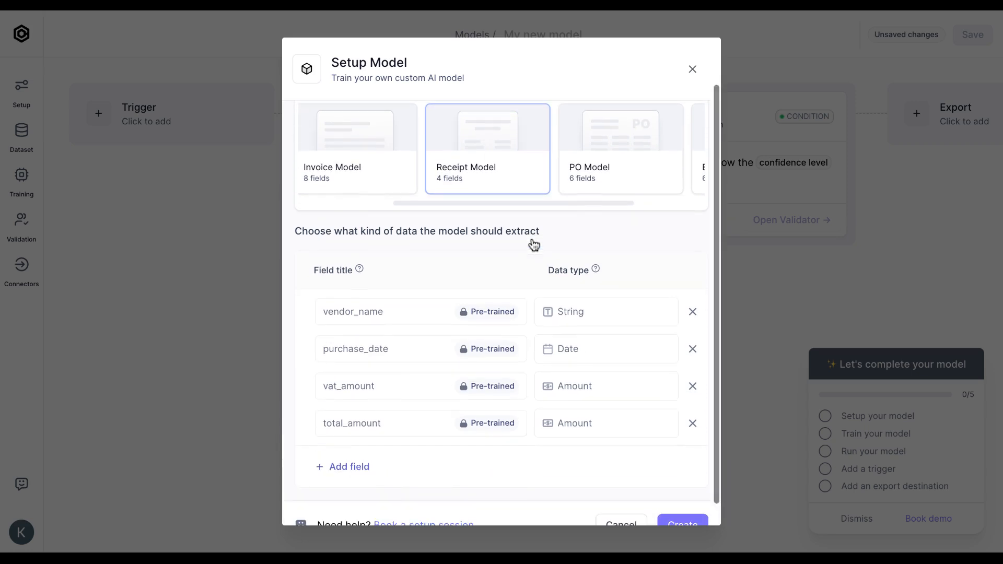
pyautogui.scroll(-1, 534, 244)
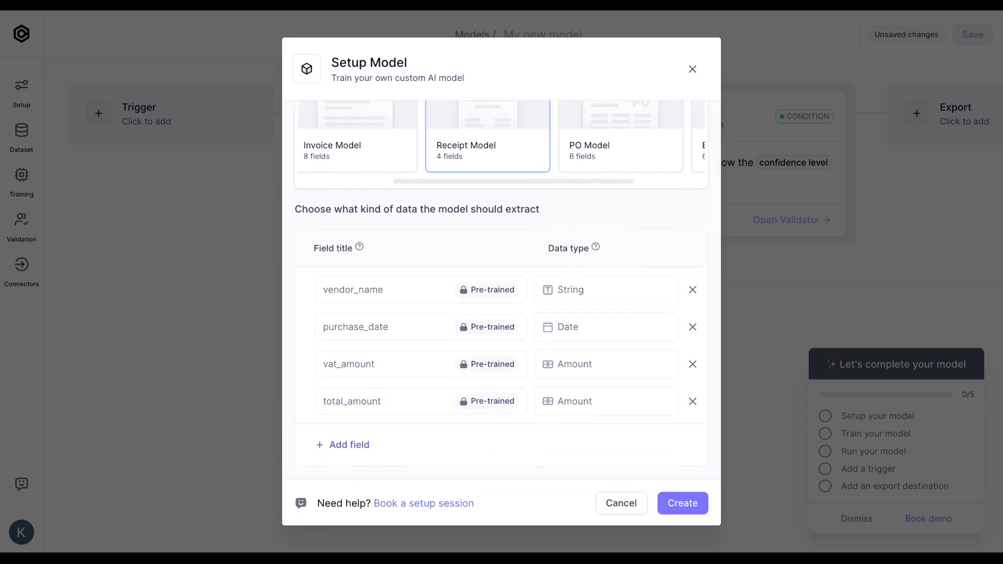
pyautogui.scroll(-1, 454, 306)
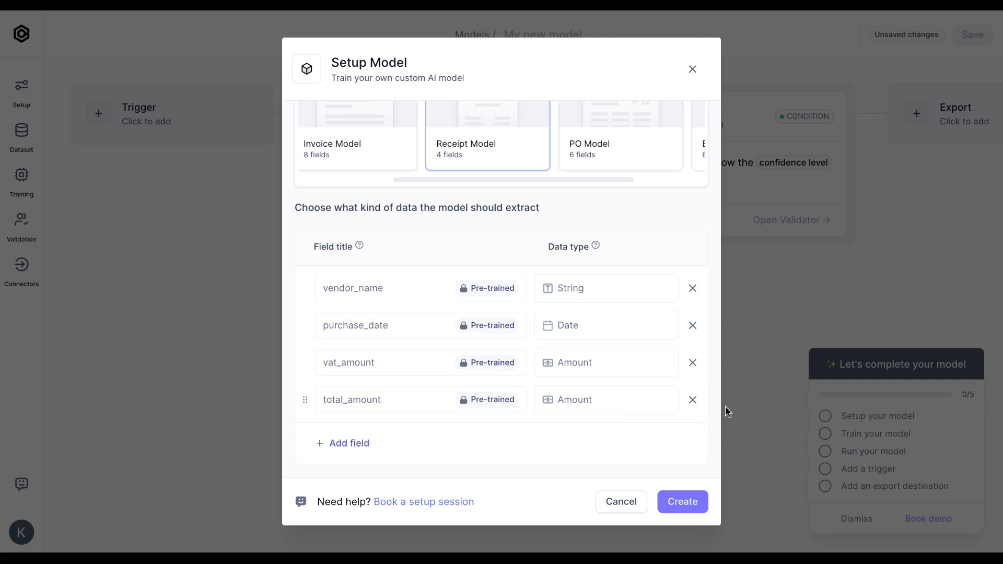
# Add a blank extraction field, remove it again, and create the model with the template's pre-trained fields.
pyautogui.click(372, 445)
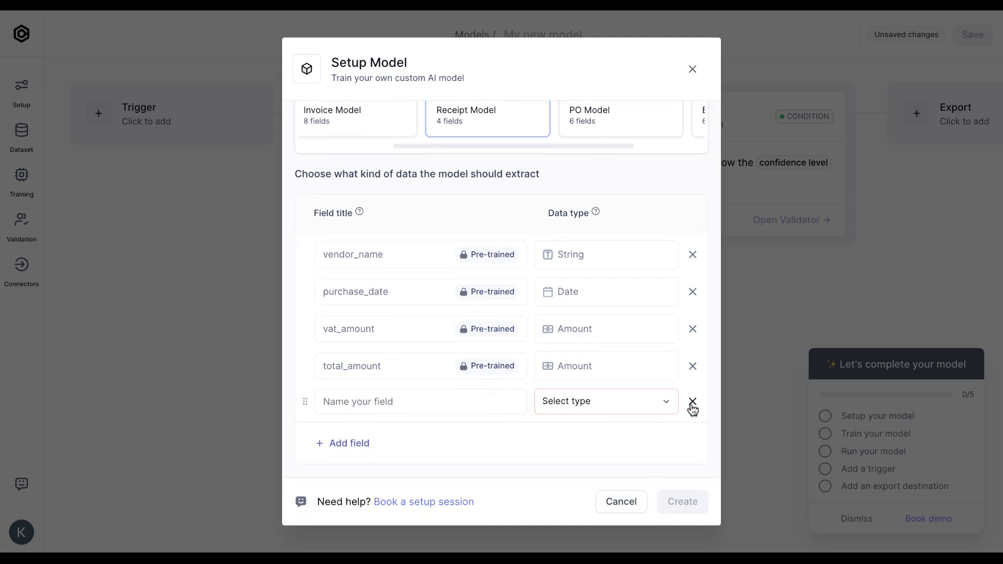
pyautogui.click(693, 403)
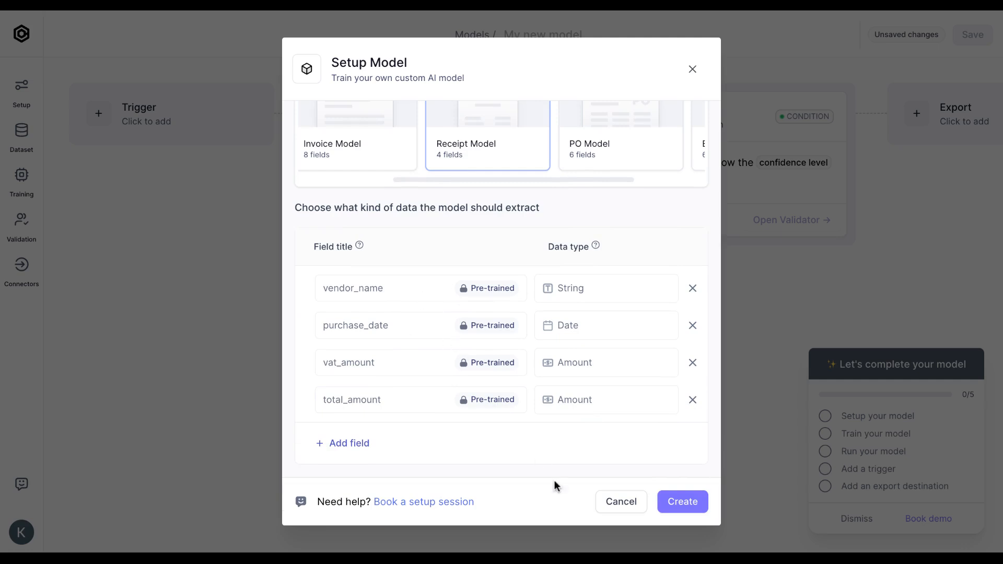
pyautogui.click(699, 505)
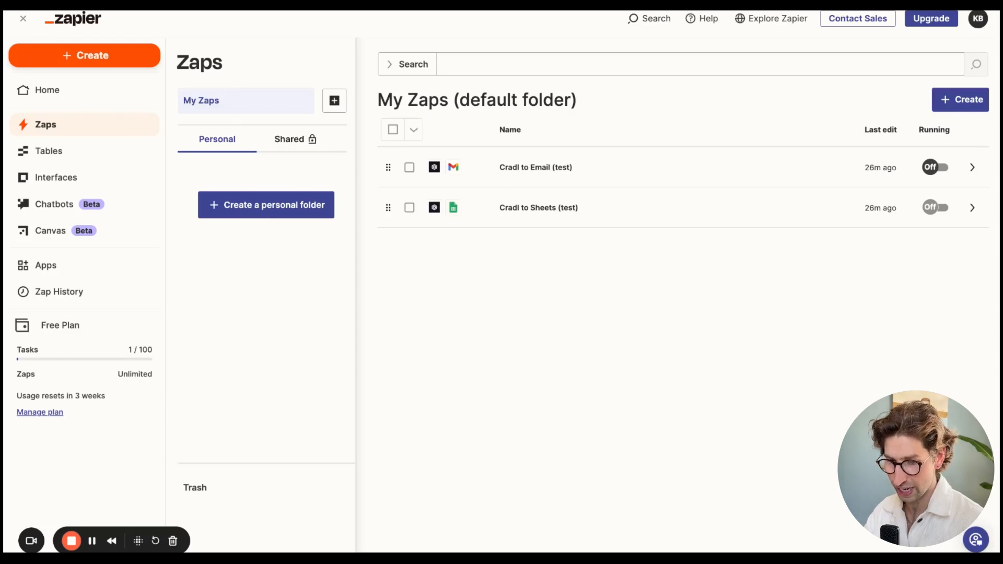
# In Zapier, create a new Zap that uses Gmail's New Email event as its trigger.
pyautogui.click(967, 99)
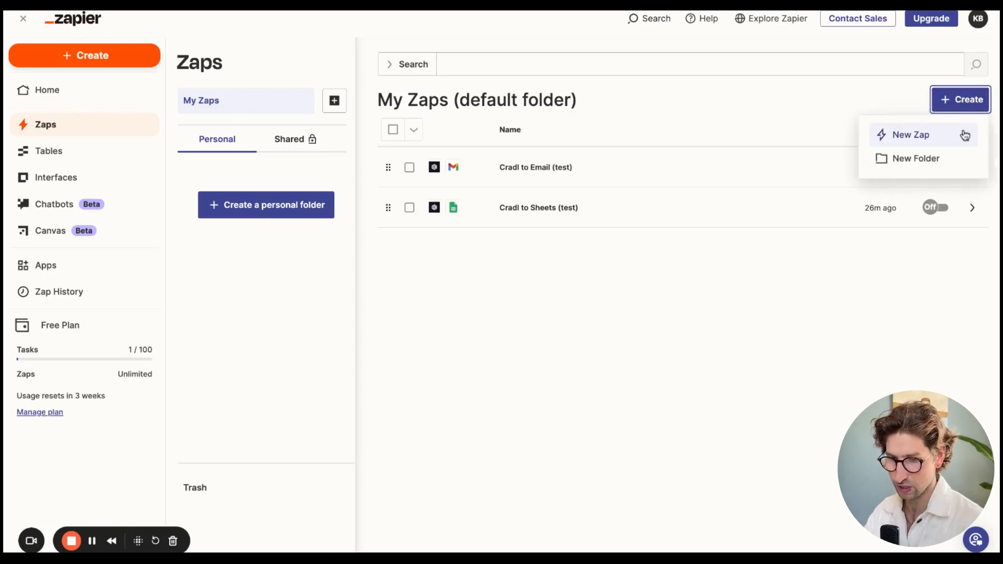
pyautogui.click(965, 135)
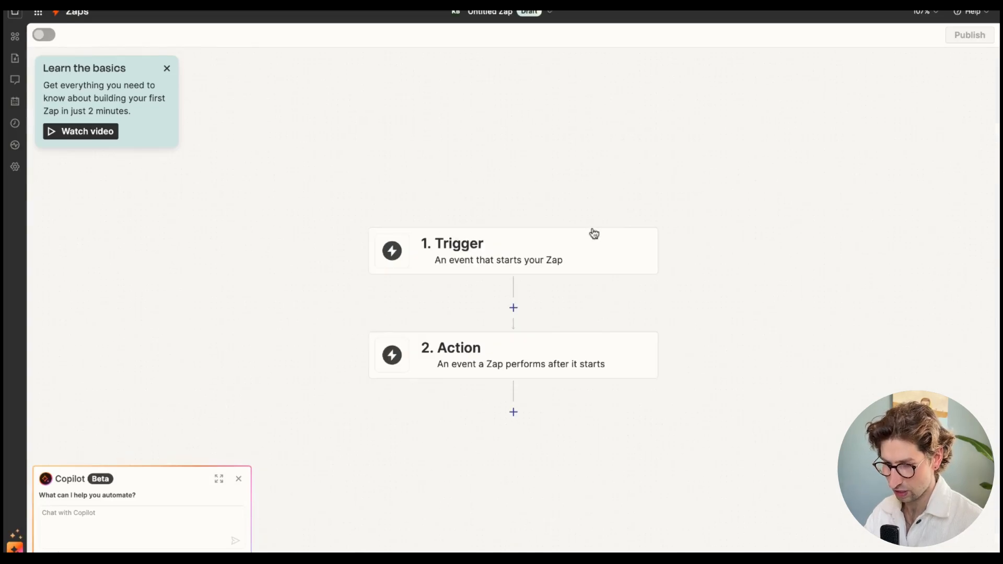
pyautogui.click(511, 245)
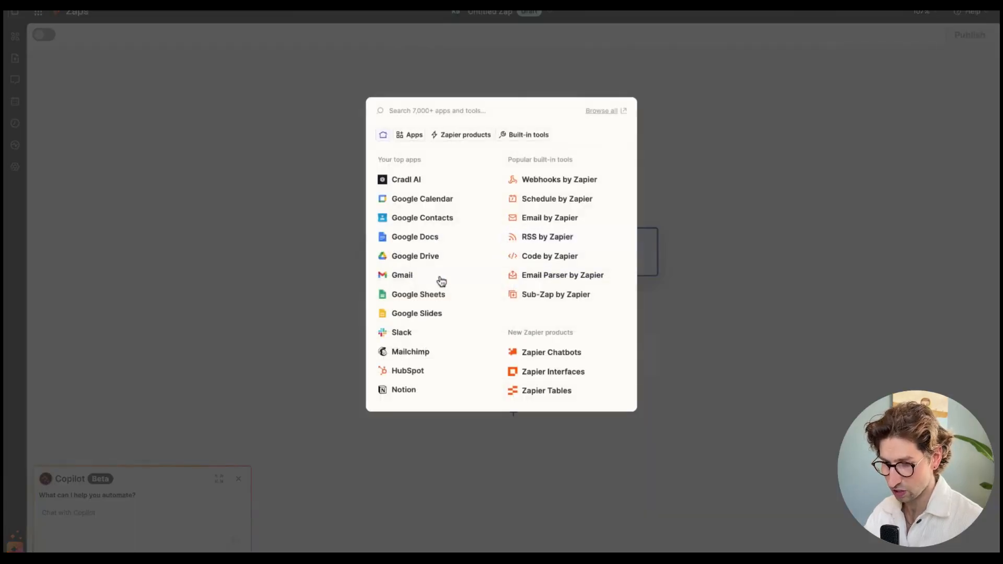
pyautogui.click(407, 280)
pyautogui.click(777, 201)
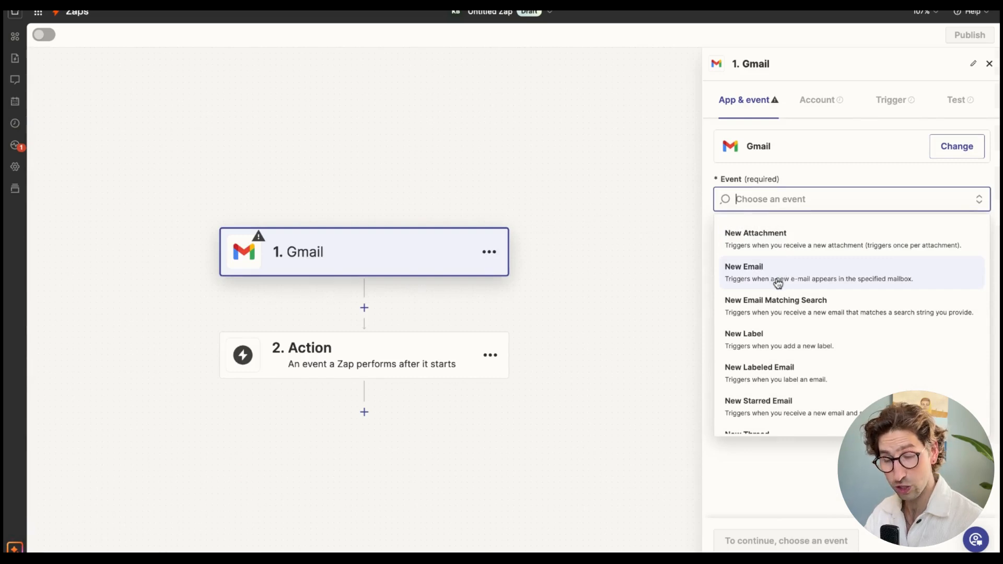
pyautogui.click(778, 282)
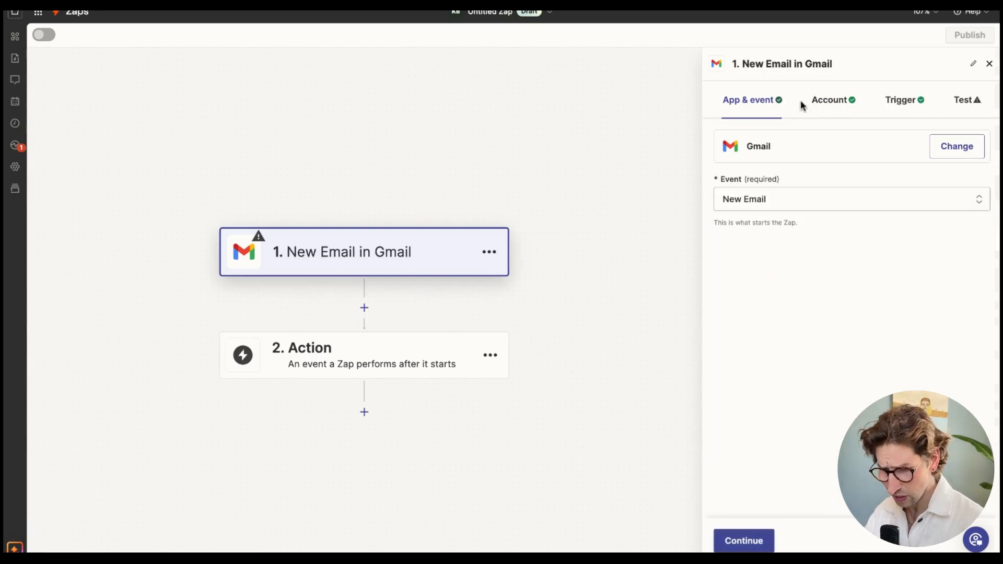
# Check the connected Gmail account and set the trigger's label/mailbox to INBOX.
pyautogui.click(831, 105)
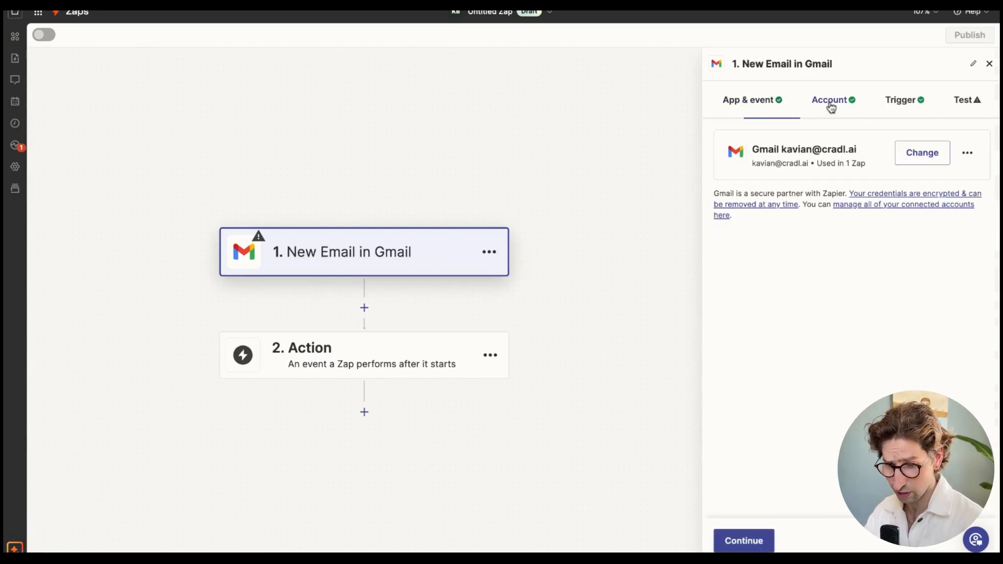
pyautogui.click(896, 101)
pyautogui.click(889, 188)
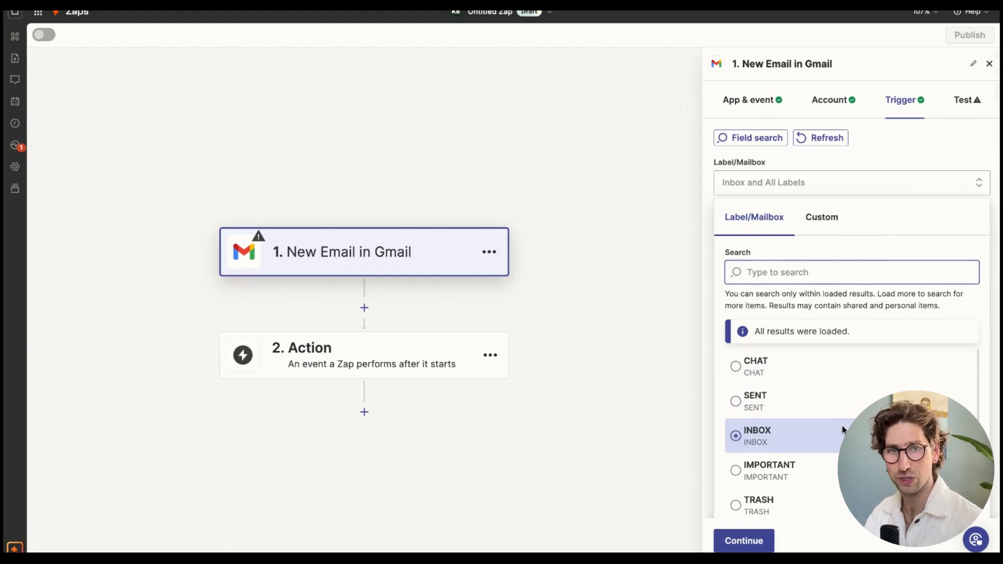
pyautogui.click(843, 429)
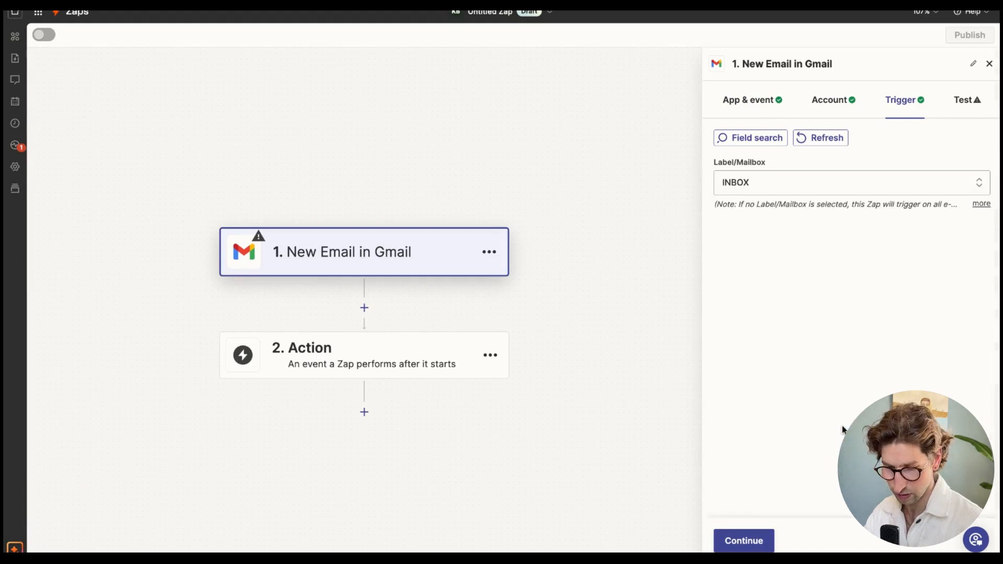
# Test the Gmail trigger and continue with the Email C record.
pyautogui.click(767, 542)
pyautogui.click(847, 280)
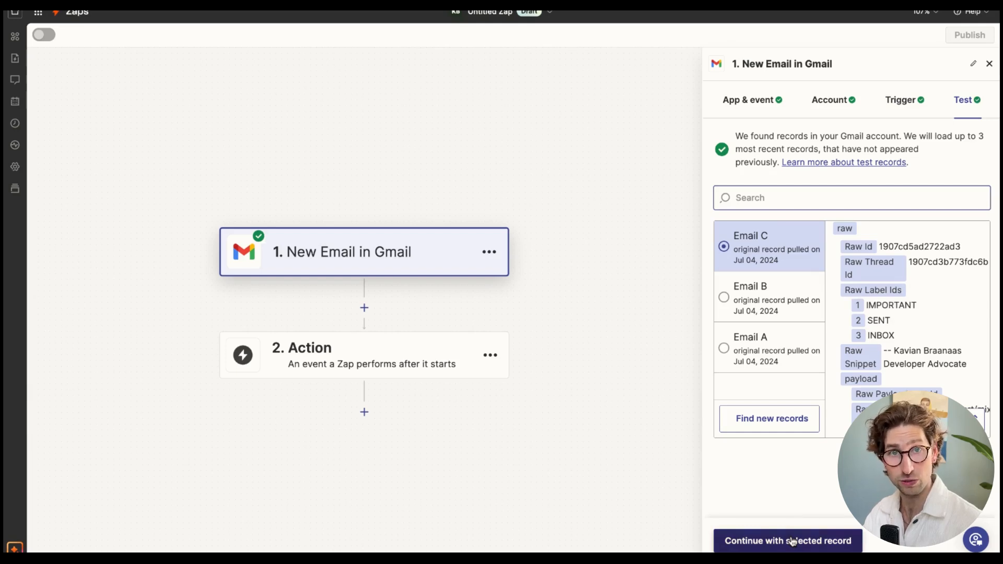
pyautogui.click(792, 542)
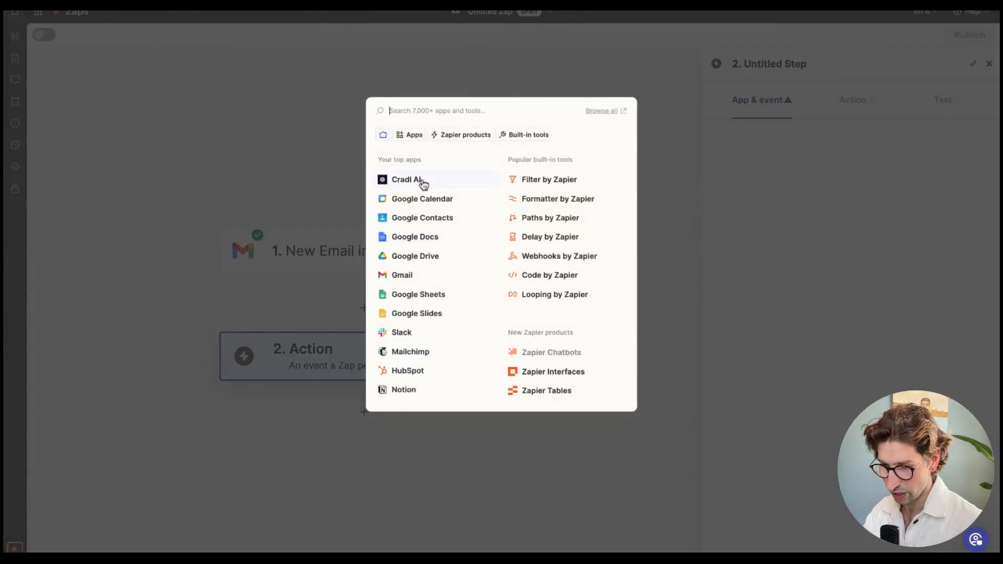
# Set the action to Cradl AI's Parse Document With Human-In-The-Loop event and start connecting a Cradl AI account.
pyautogui.click(422, 181)
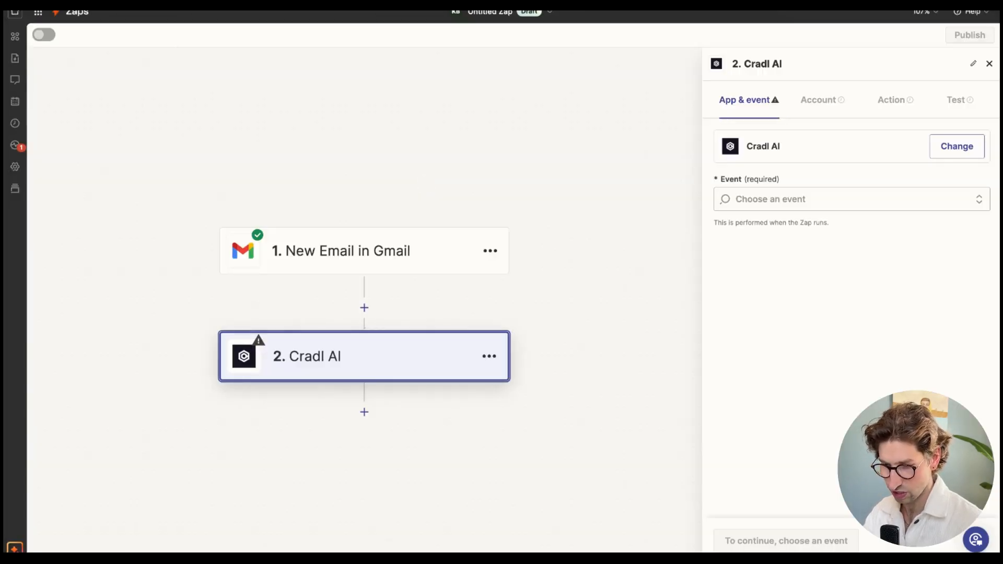
pyautogui.click(804, 198)
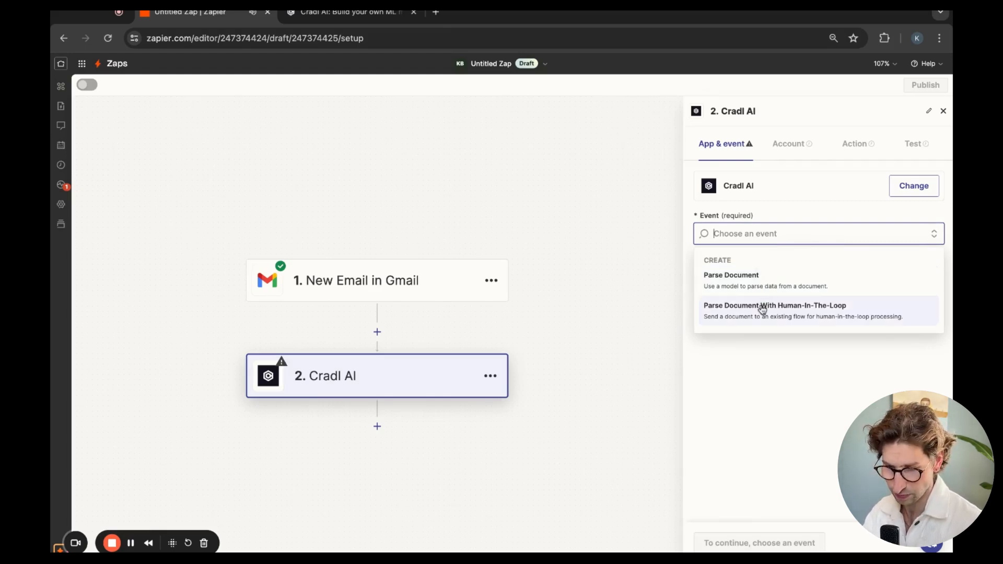
pyautogui.click(763, 310)
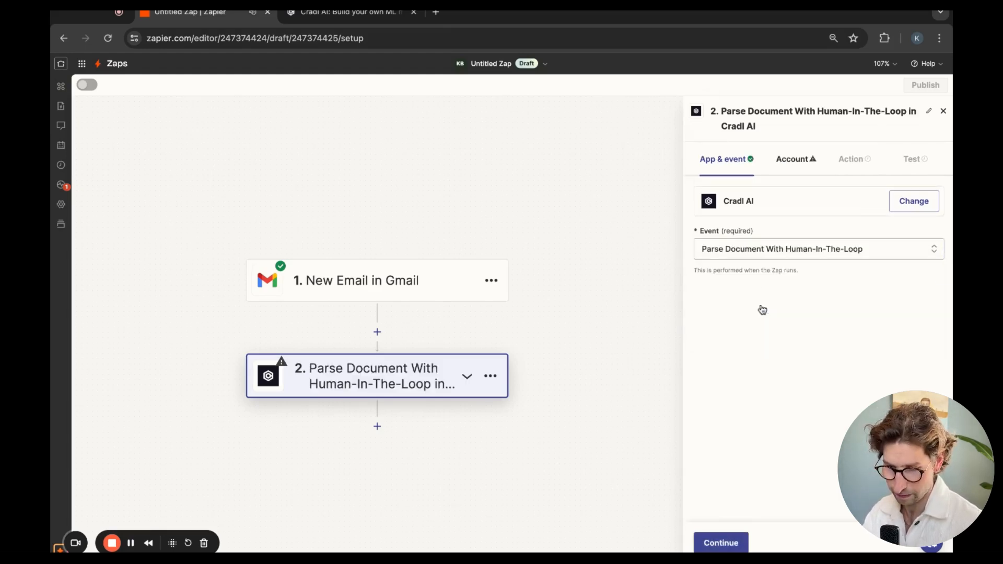
pyautogui.click(791, 167)
pyautogui.click(911, 207)
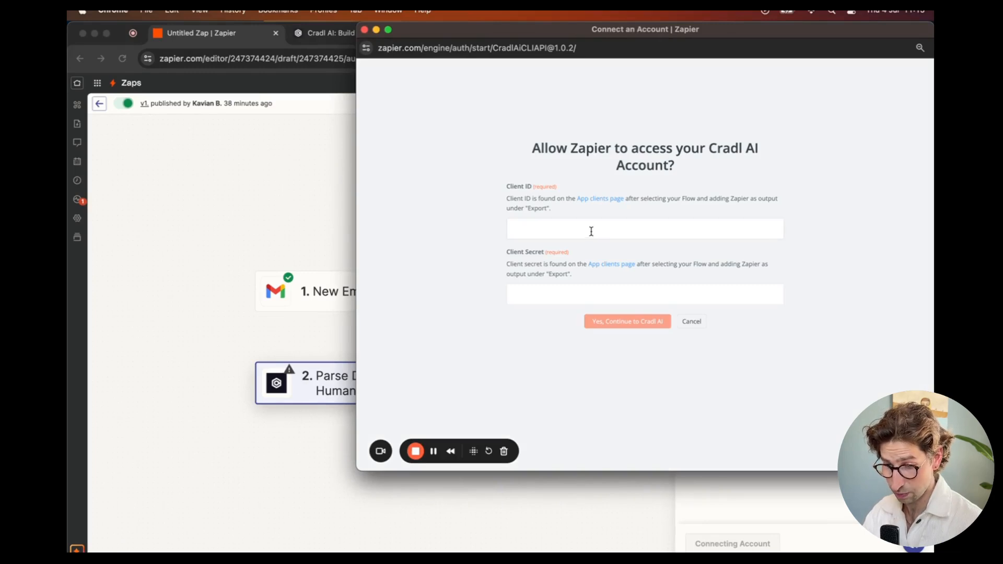
# Switch to Cradl AI and add Zapier as the trigger of the Receipts Model (Zapier demo).
pyautogui.click(304, 27)
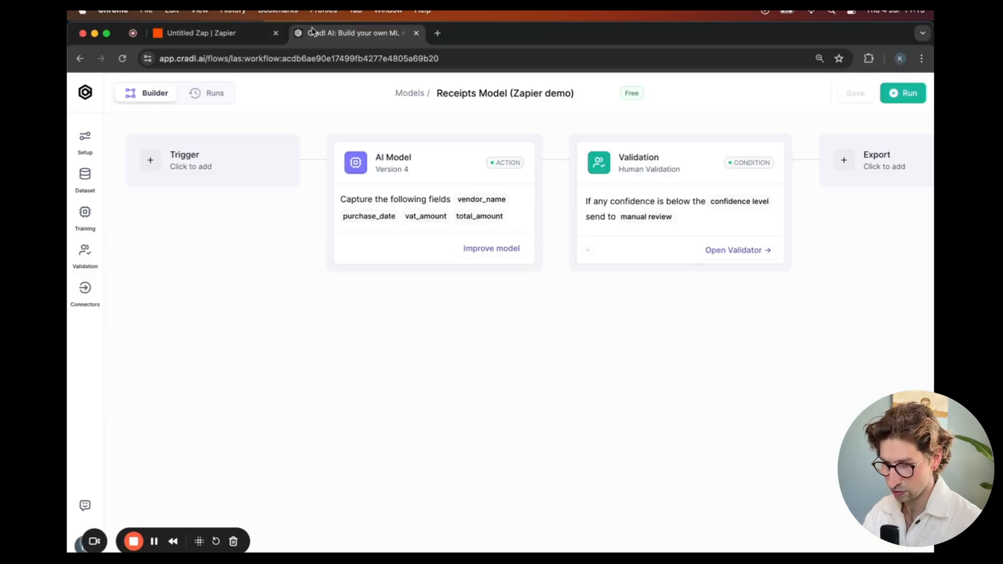
pyautogui.click(203, 163)
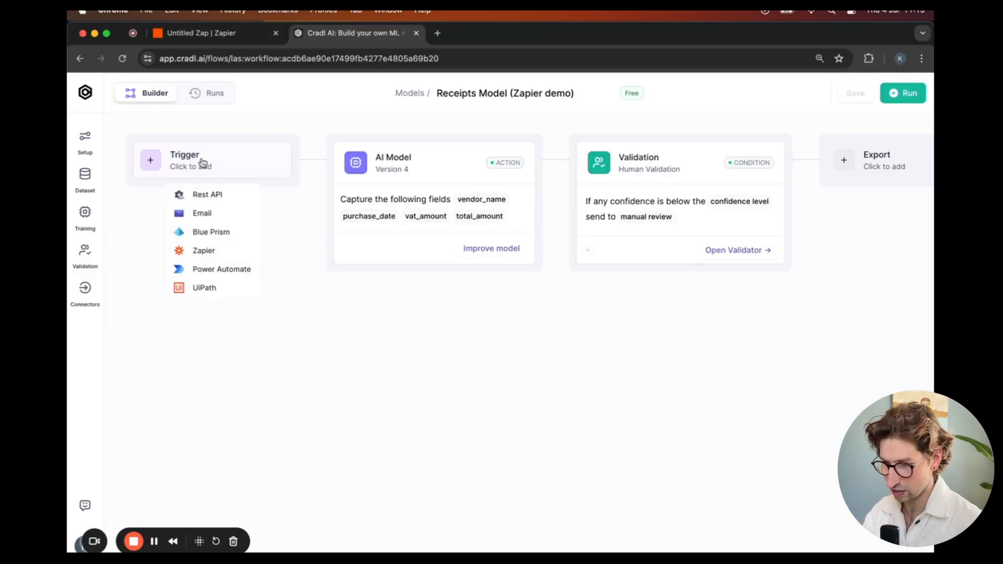
pyautogui.click(192, 256)
pyautogui.click(254, 219)
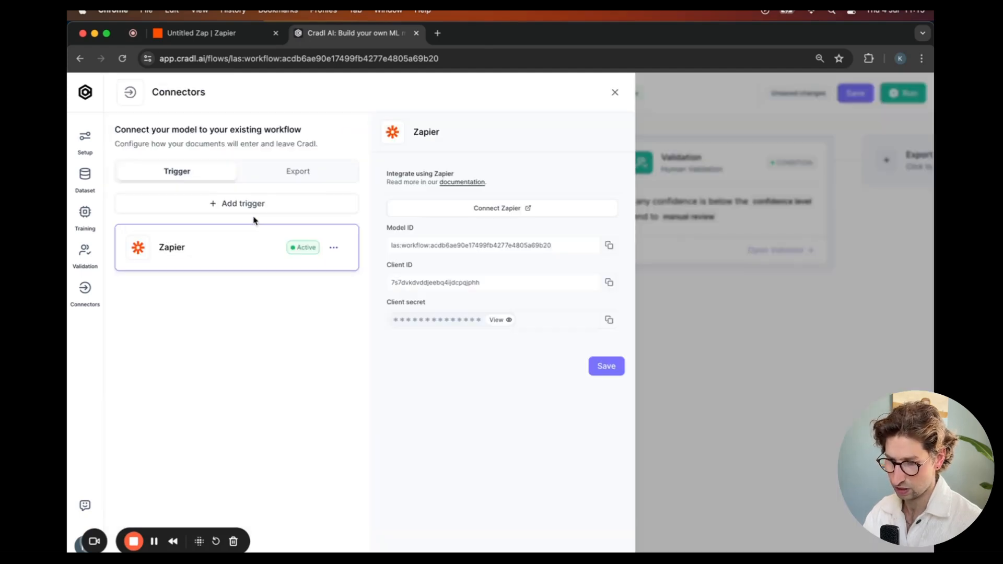
pyautogui.click(610, 283)
pyautogui.hotkey('ctrl', 'Up')
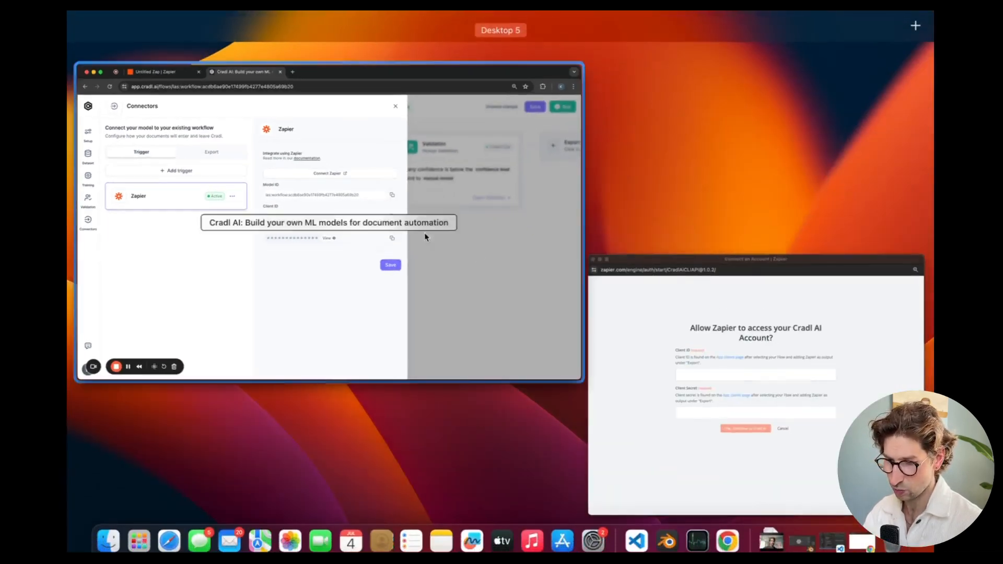
pyautogui.click(651, 355)
pyautogui.hotkey('ctrl', 'v')
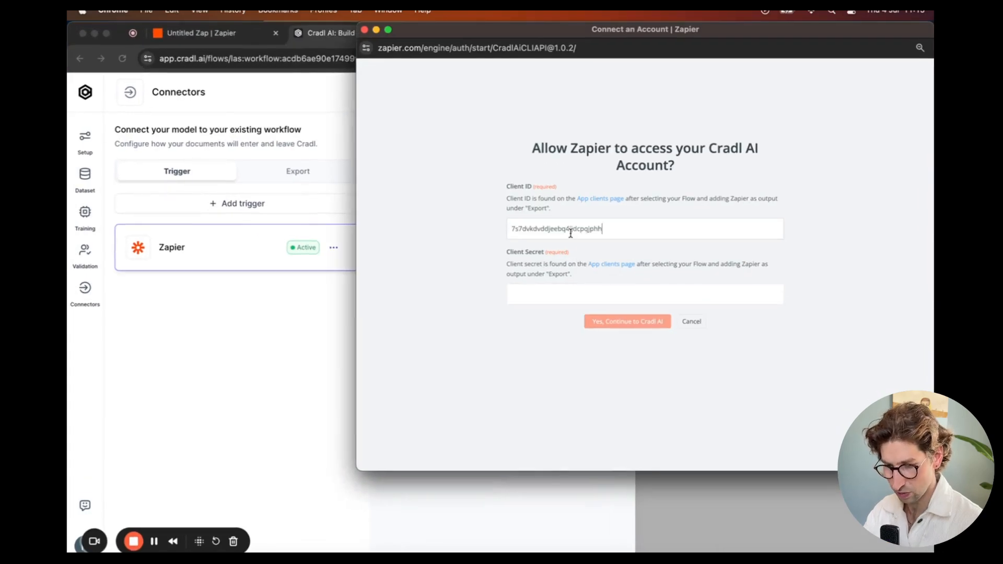
# Copy the client secret from Cradl AI into the Client Secret field of Zapier's connection window and authorize the account.
pyautogui.click(537, 294)
pyautogui.click(292, 293)
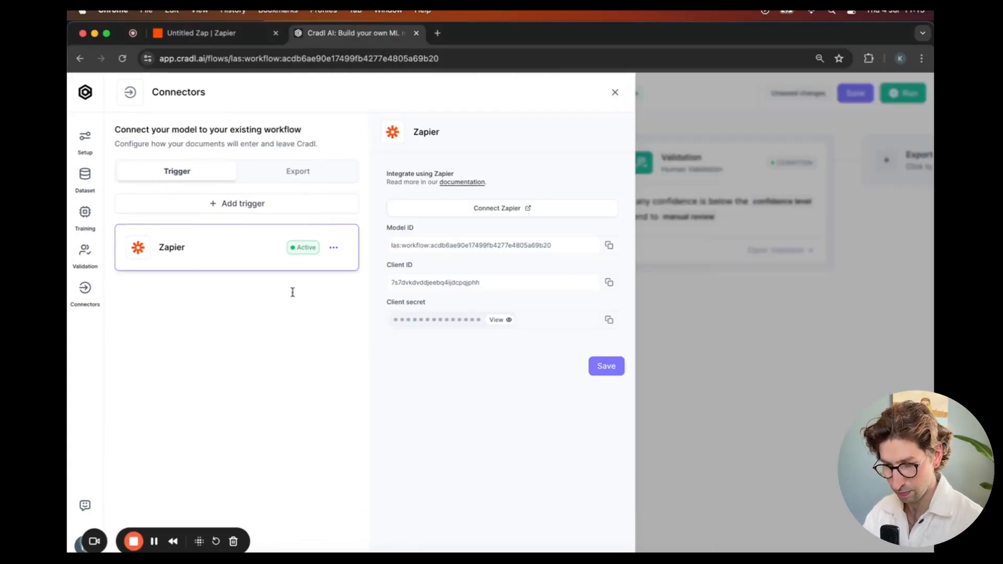
pyautogui.click(608, 320)
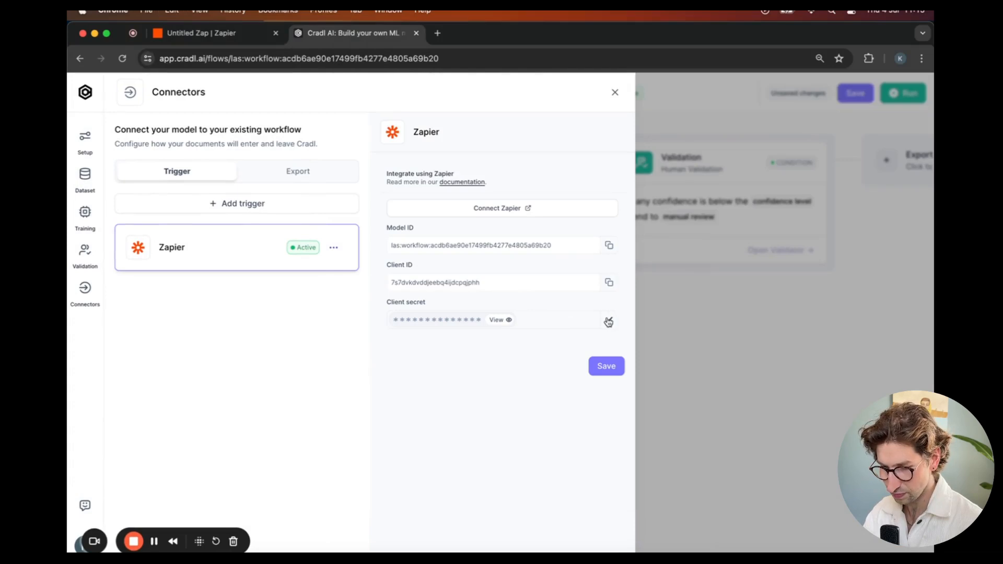
pyautogui.hotkey('ctrl', 'Up')
pyautogui.click(679, 357)
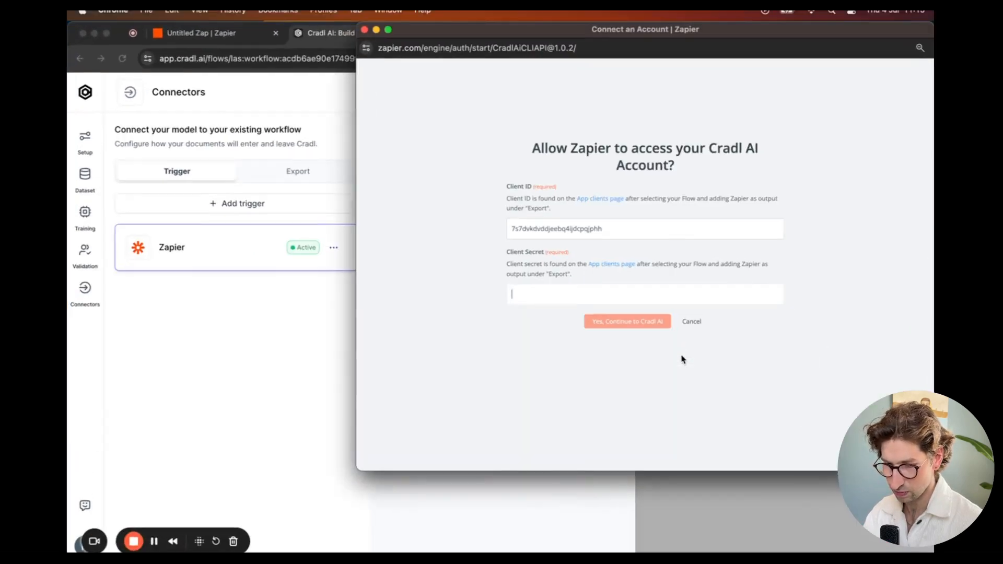
pyautogui.press('super+v')
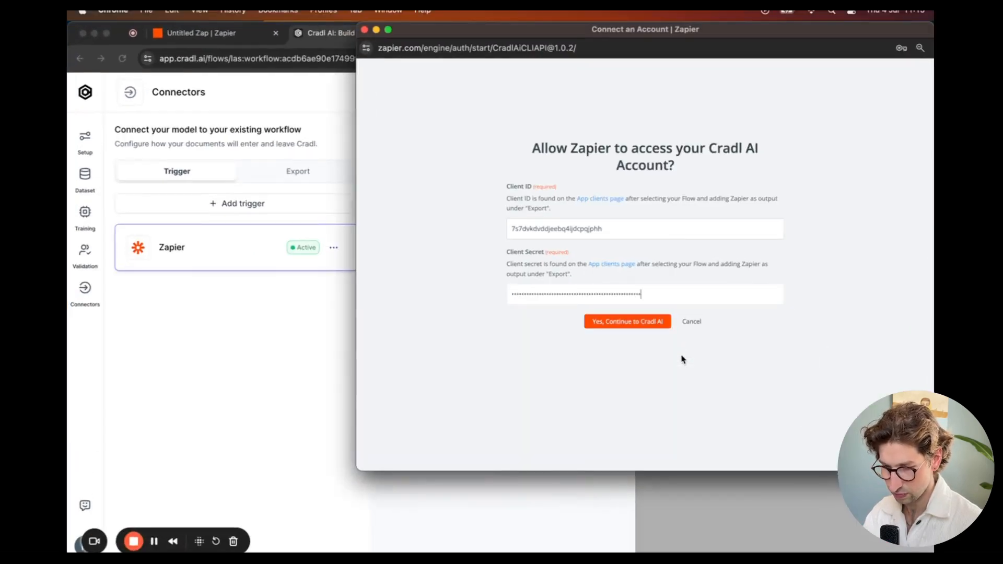
pyautogui.click(626, 320)
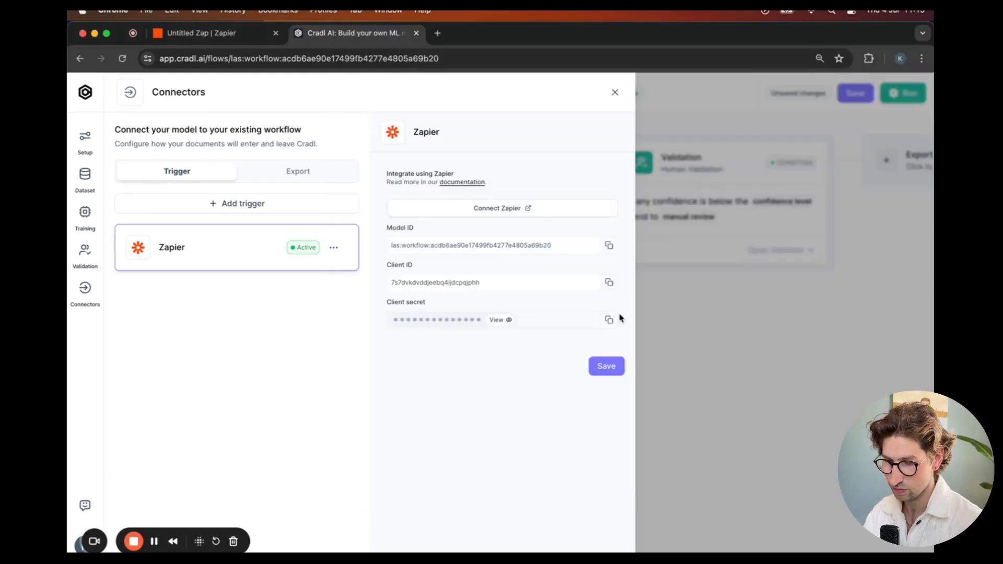
# Save the Zapier trigger in Cradl AI and switch back to Zapier to open the Cradl AI step's action settings.
pyautogui.click(602, 365)
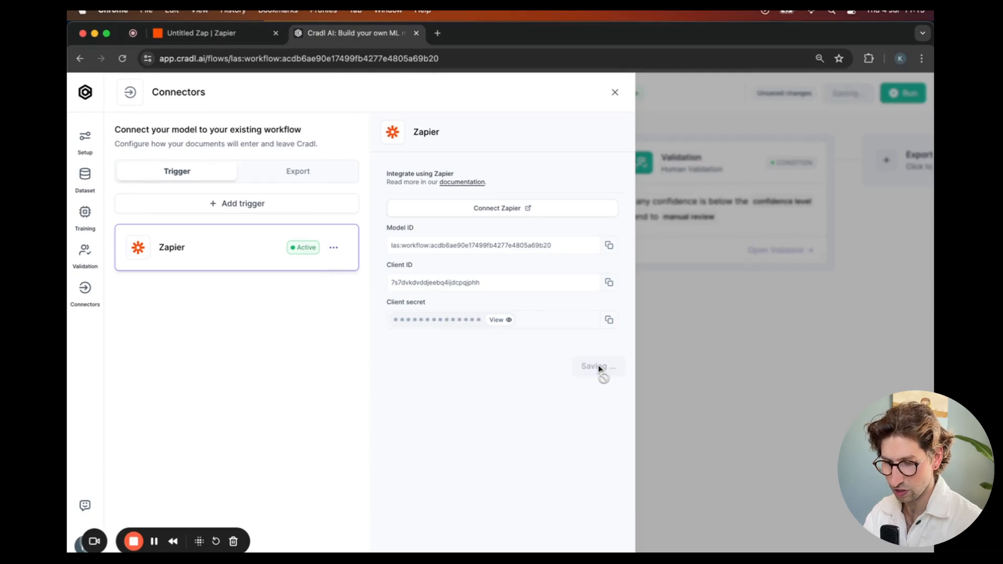
pyautogui.click(219, 32)
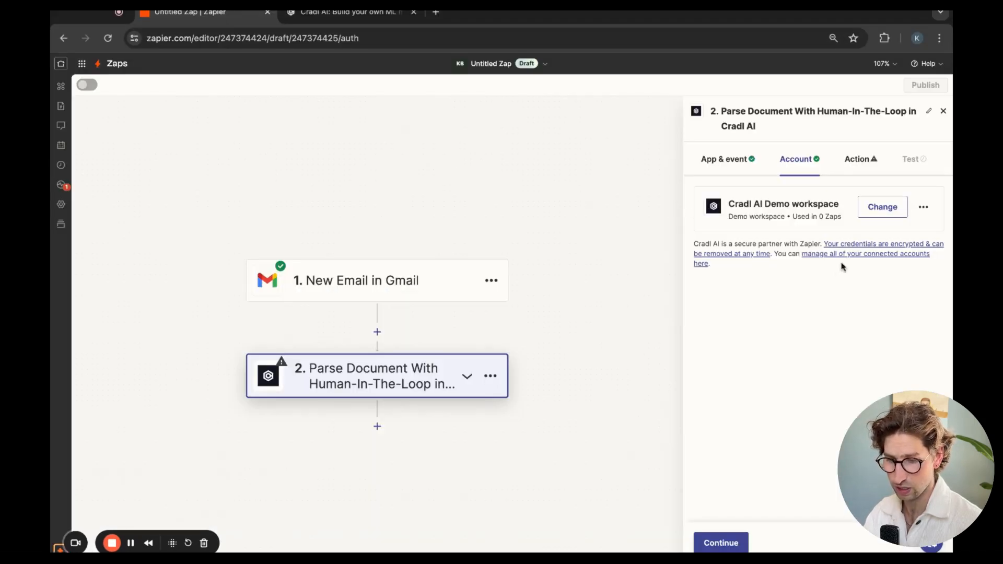
pyautogui.click(862, 160)
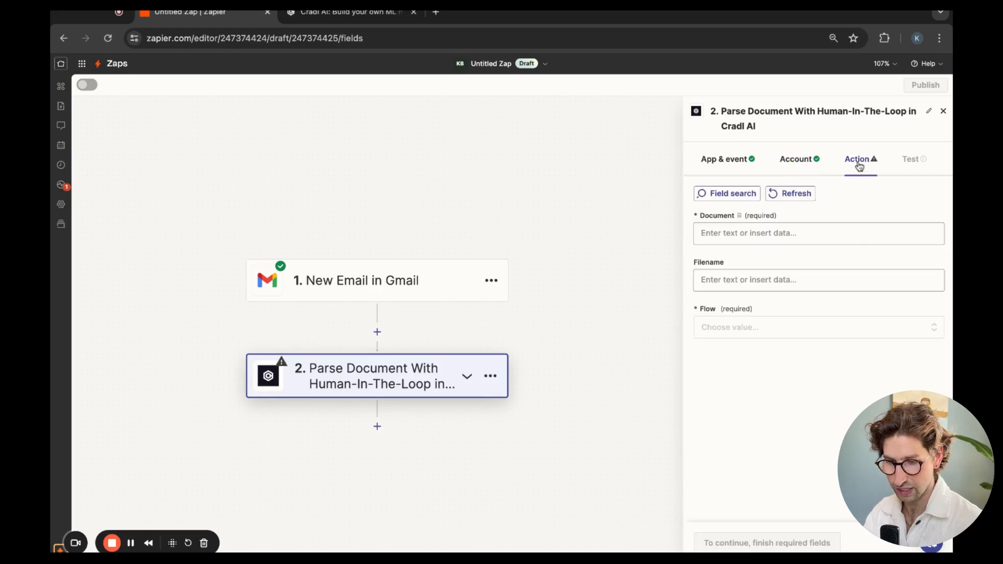
# Find the Gmail data for "attachment" and map Attachment 1 Attachment to the Document field.
pyautogui.click(808, 238)
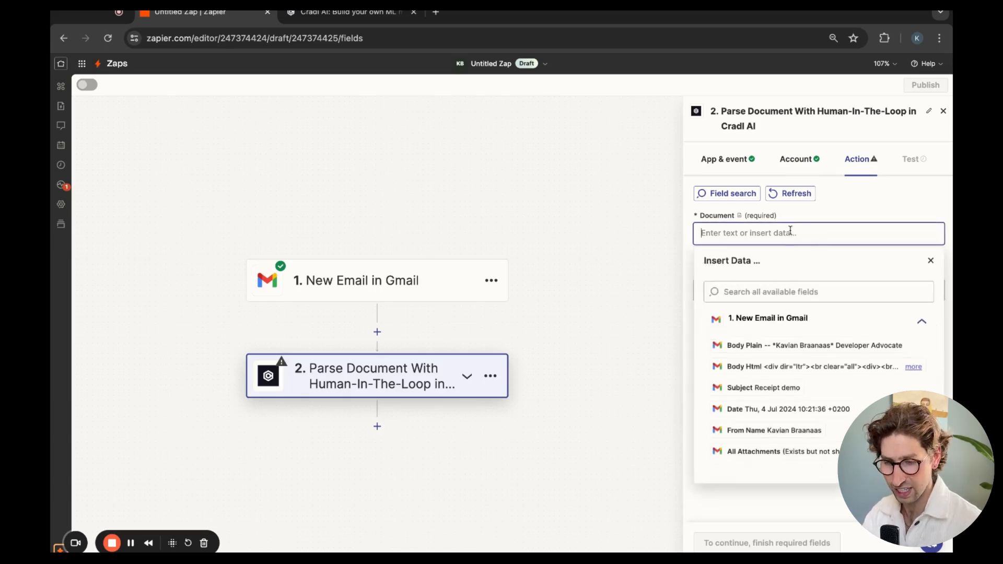
pyautogui.click(771, 290)
pyautogui.write('attachment')
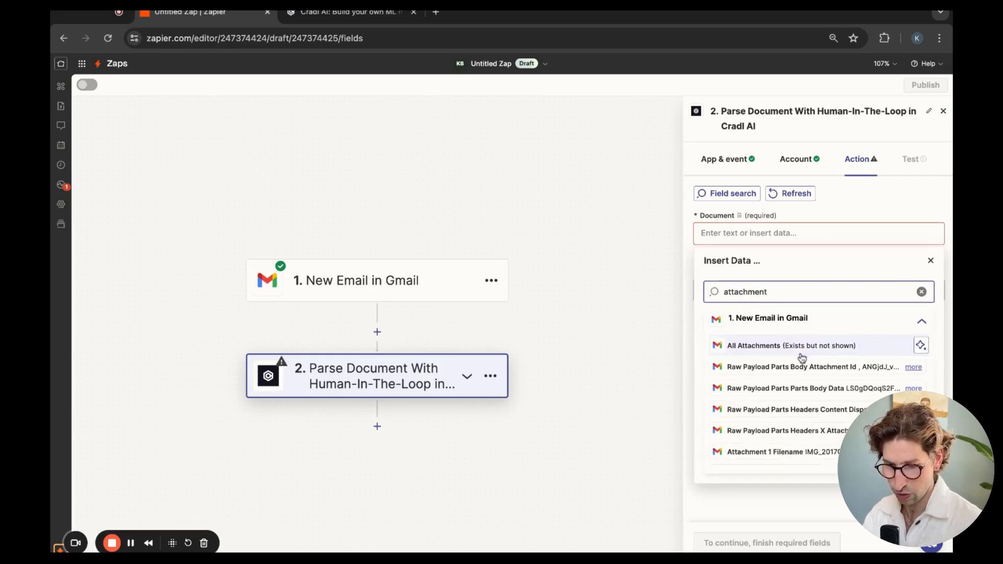
pyautogui.scroll(-1, 788, 440)
pyautogui.scroll(-1, 787, 438)
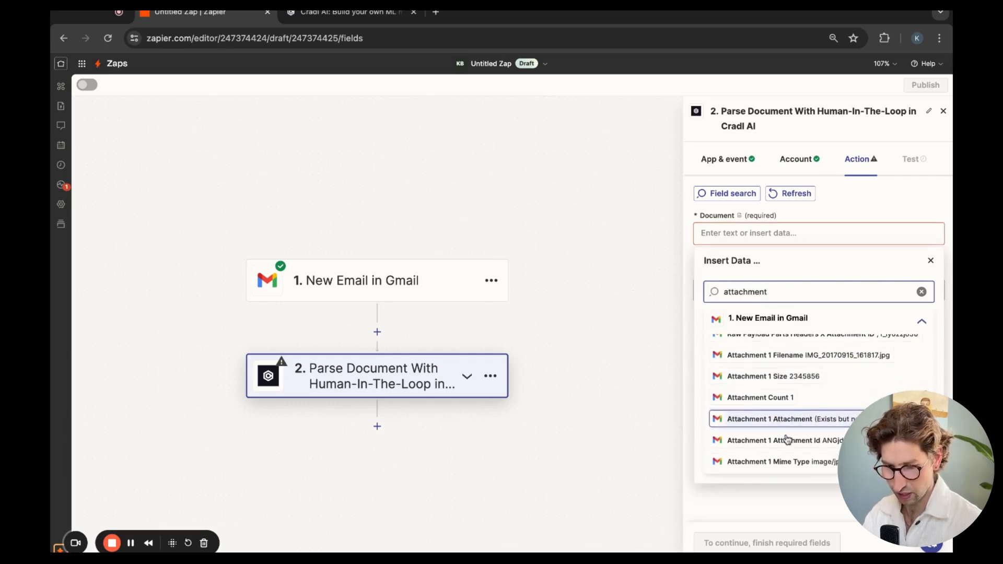
pyautogui.click(779, 421)
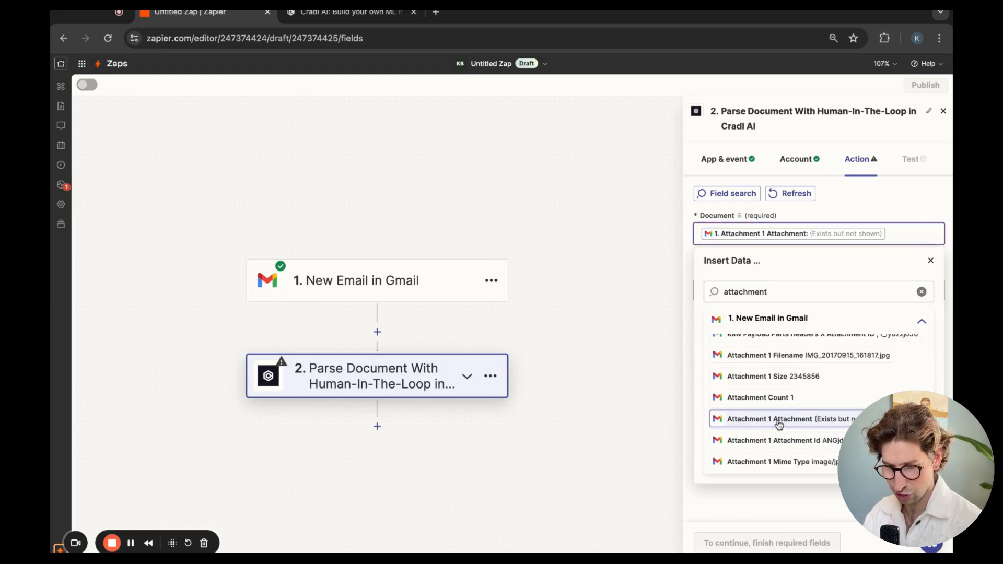
pyautogui.click(930, 260)
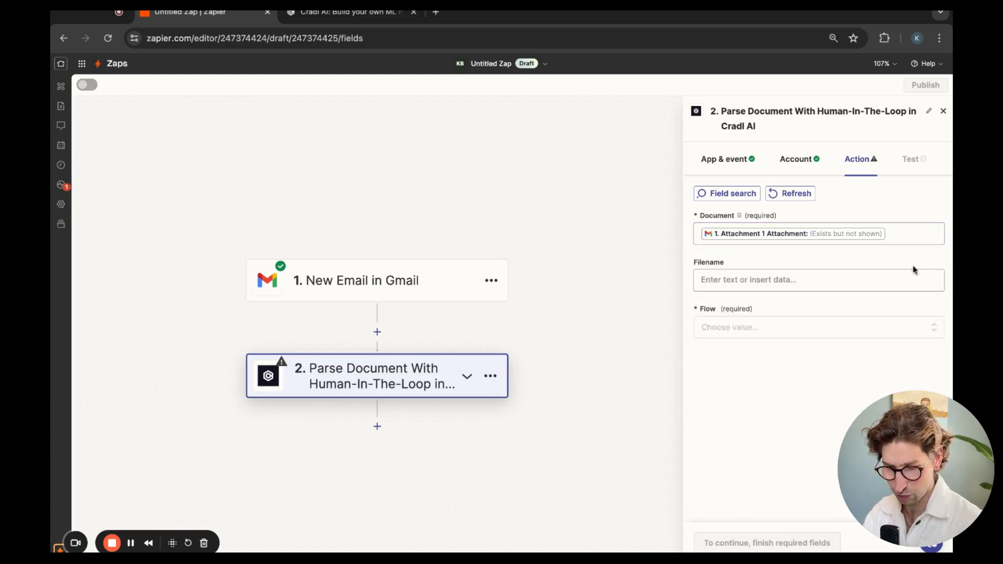
# Map the Gmail trigger's Attachment 1 Filename to the action's Filename field.
pyautogui.click(816, 280)
pyautogui.click(783, 343)
pyautogui.write('attachment')
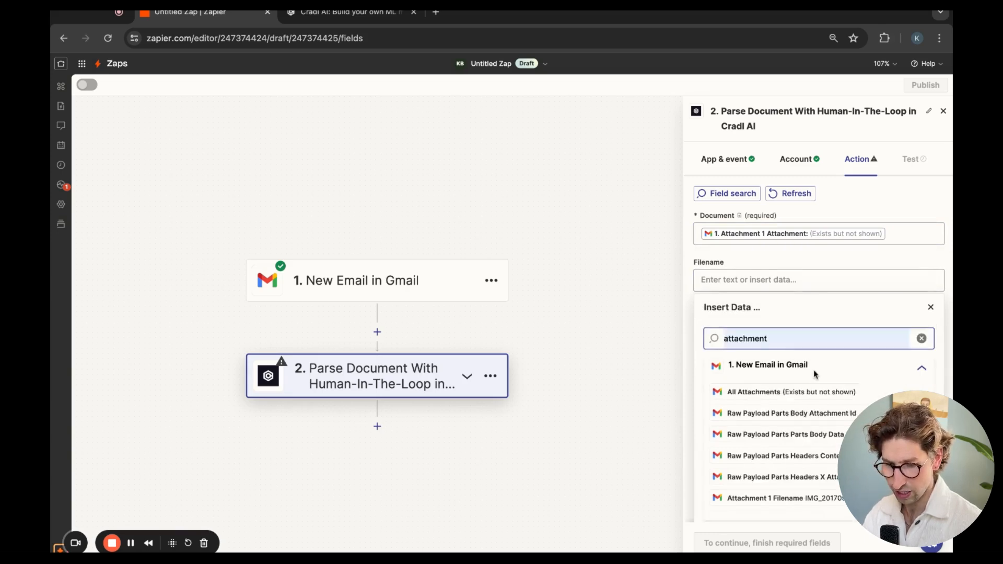
pyautogui.click(813, 500)
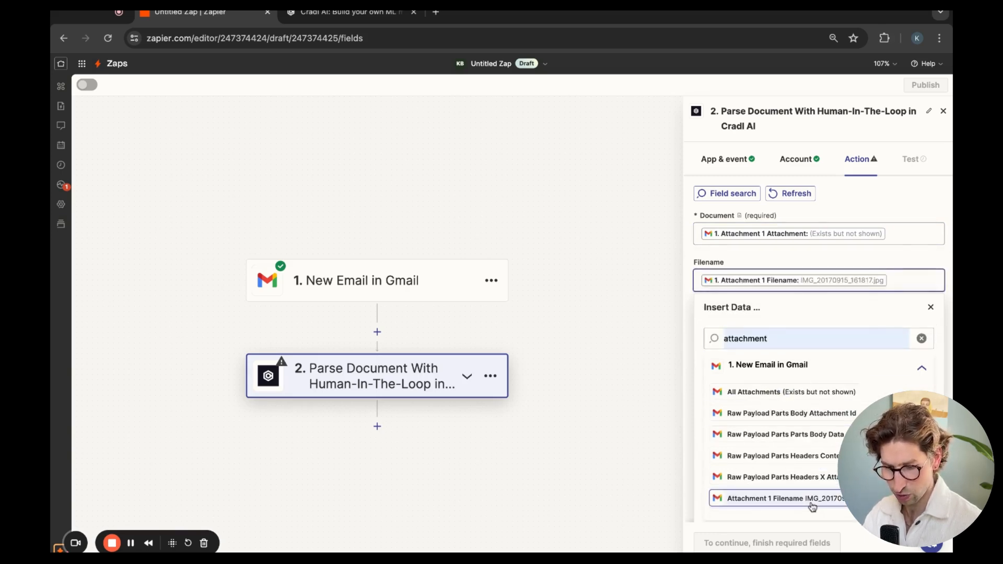
pyautogui.click(932, 309)
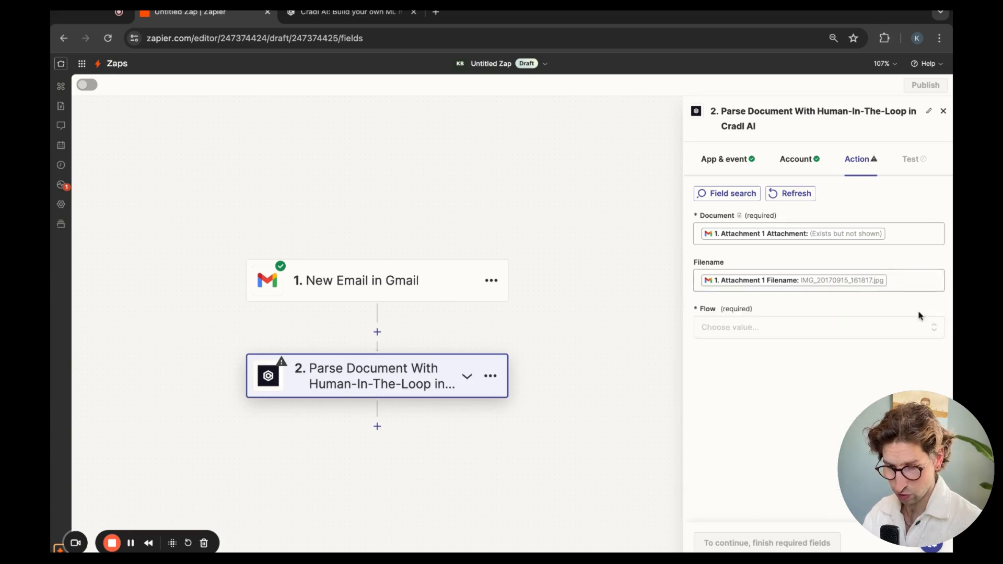
# Set the action's Flow to Receipts Model (Zapier demo) and test the step.
pyautogui.click(855, 334)
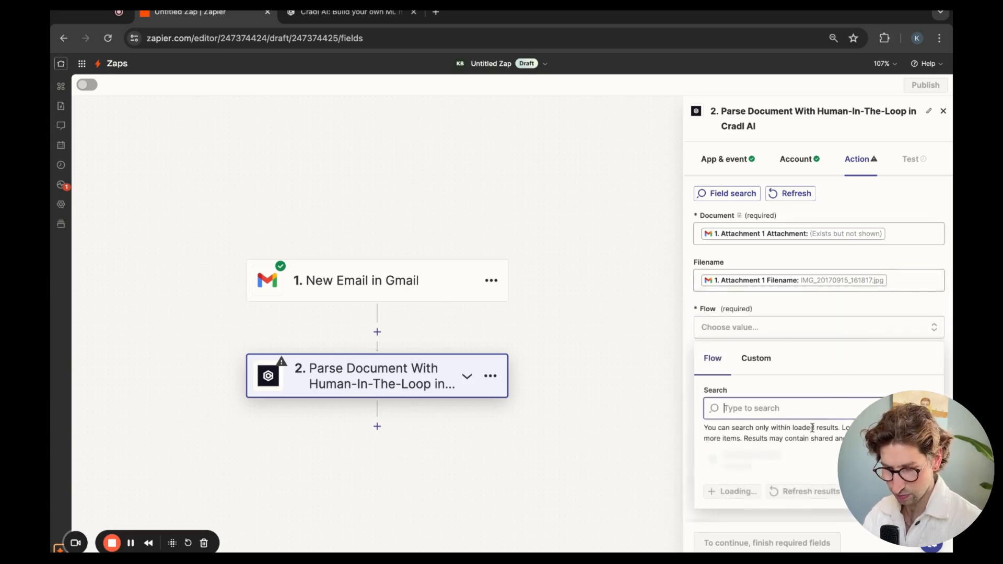
pyautogui.scroll(-1, 813, 429)
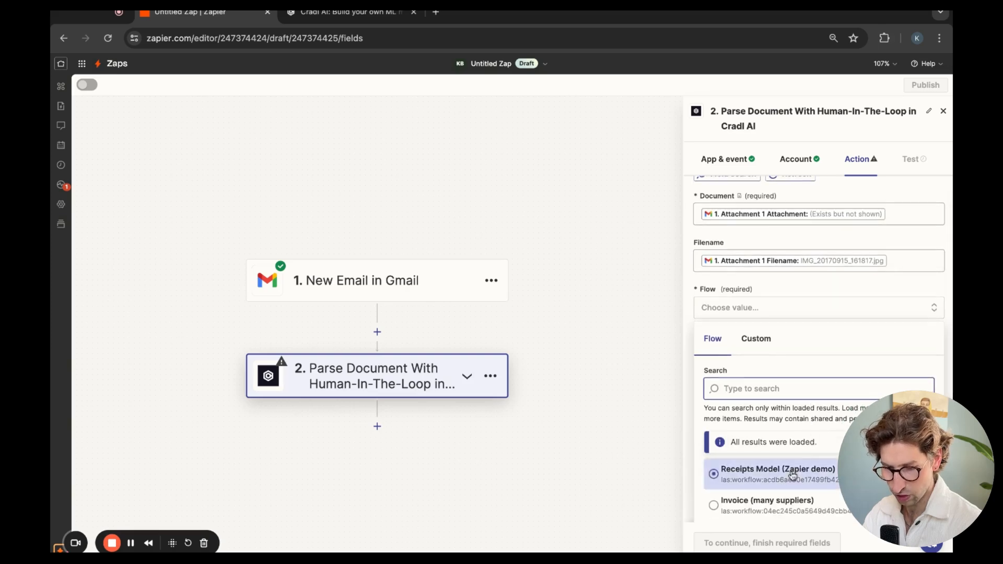
pyautogui.click(773, 473)
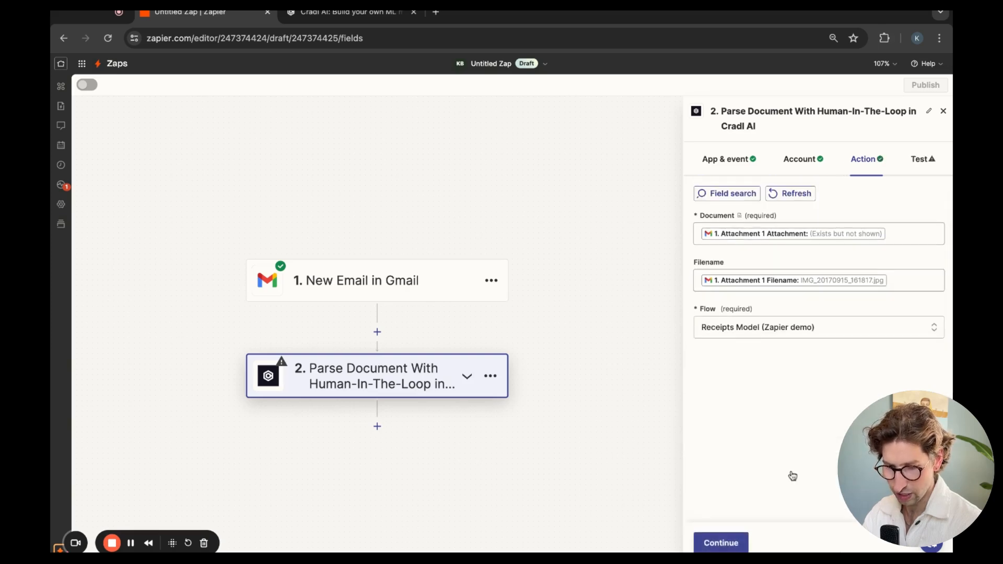
pyautogui.click(741, 545)
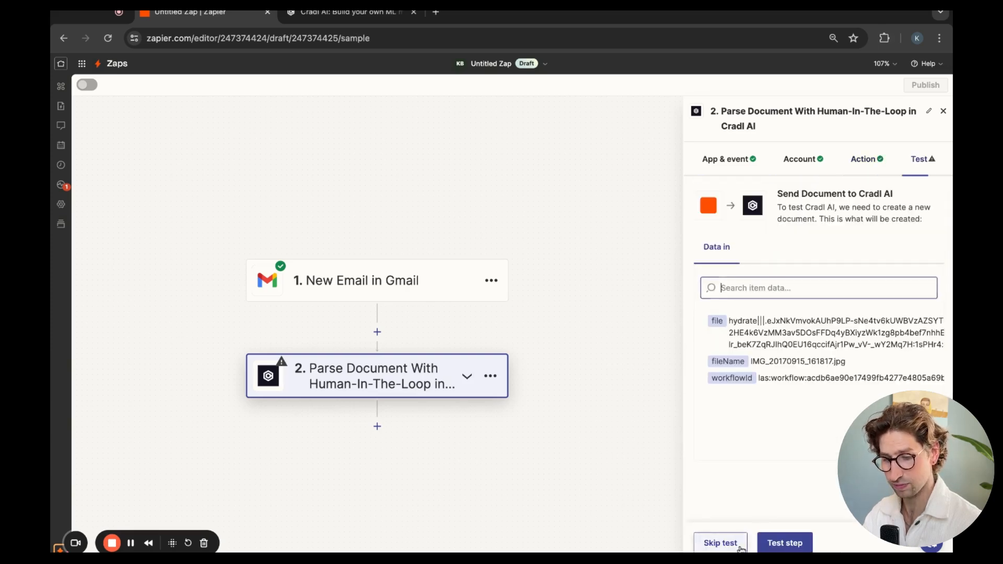
pyautogui.click(784, 544)
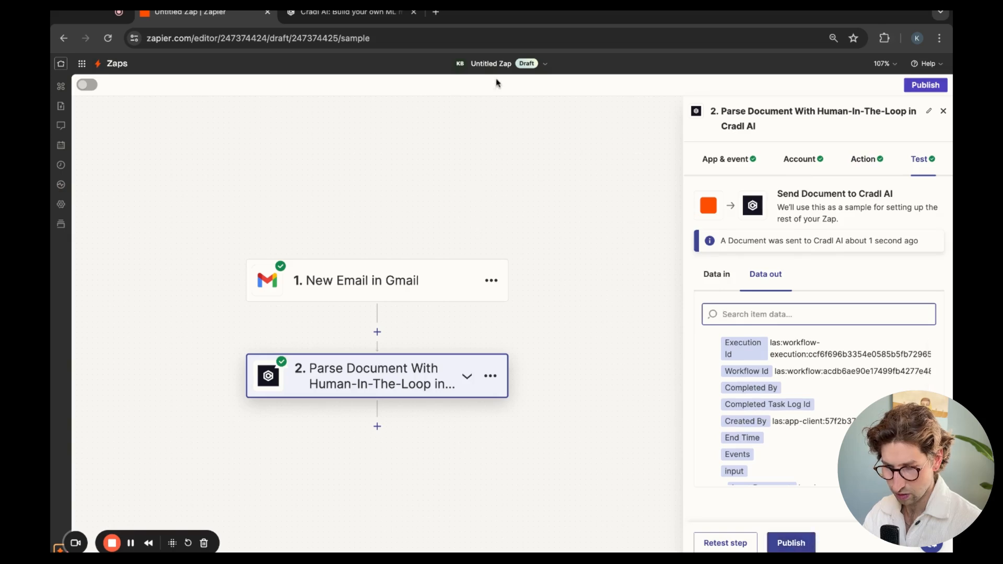
# Rename the Zap as "Parse Email Attachment with Cradl AI" and publish it.
pyautogui.doubleClick(492, 64)
pyautogui.click(492, 65)
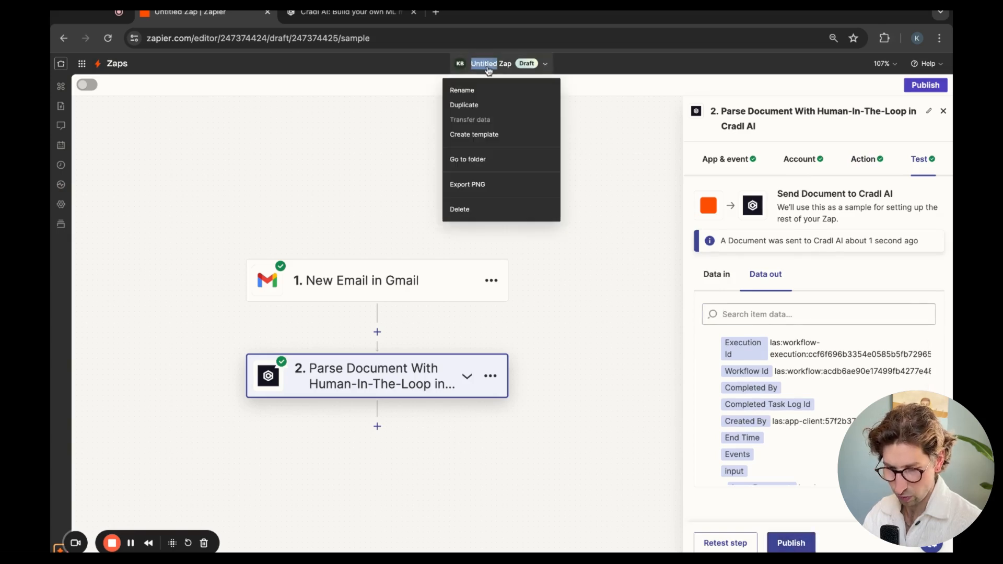
pyautogui.click(487, 92)
pyautogui.press('BackSpace')
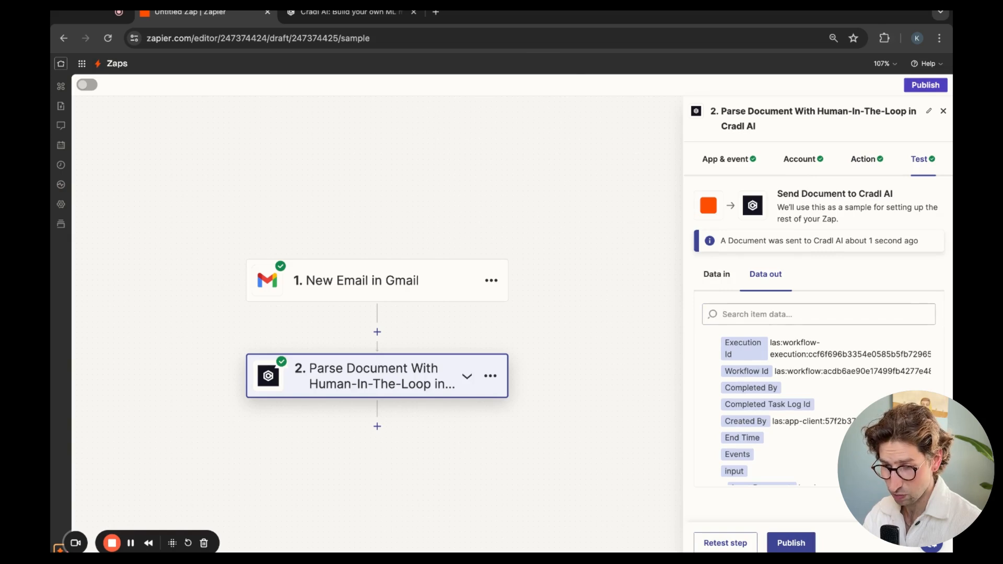
pyautogui.write('Parse')
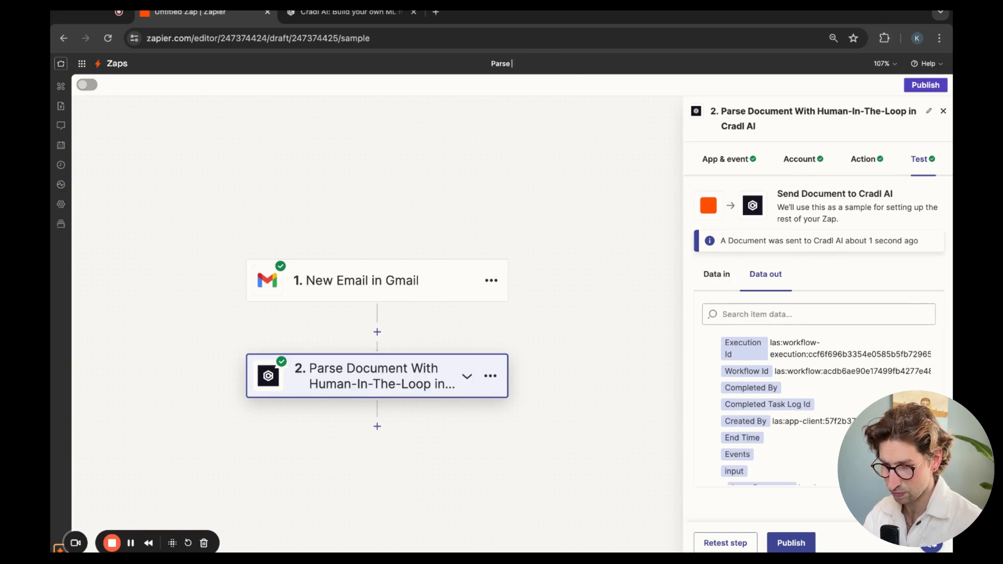
pyautogui.write(' Email At')
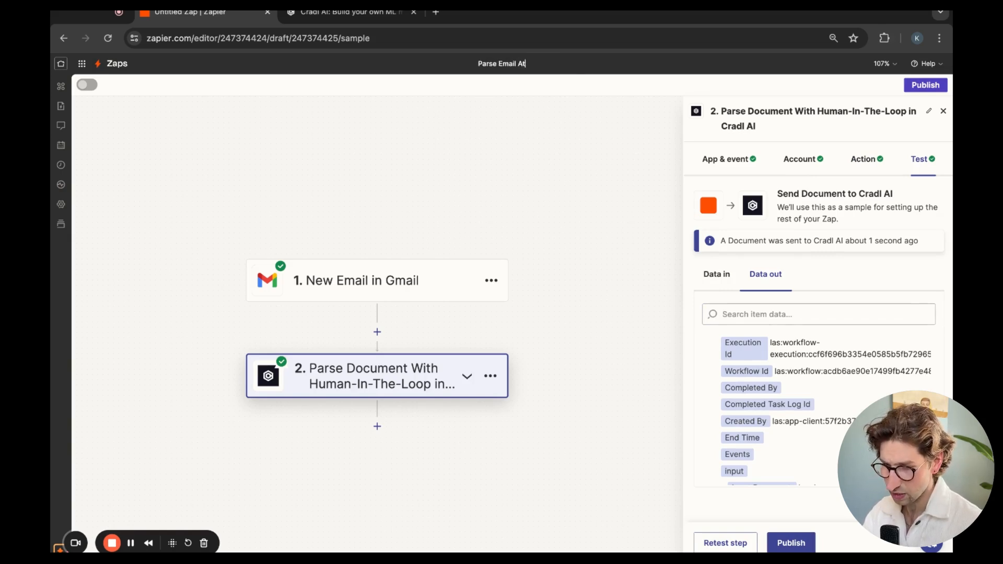
pyautogui.write('tachment with')
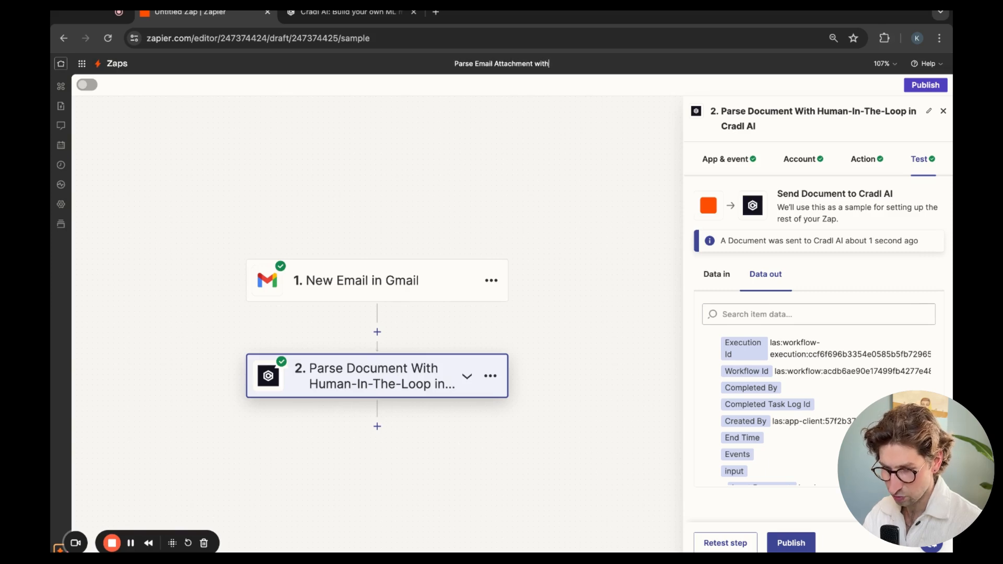
pyautogui.write(' Cradl AI')
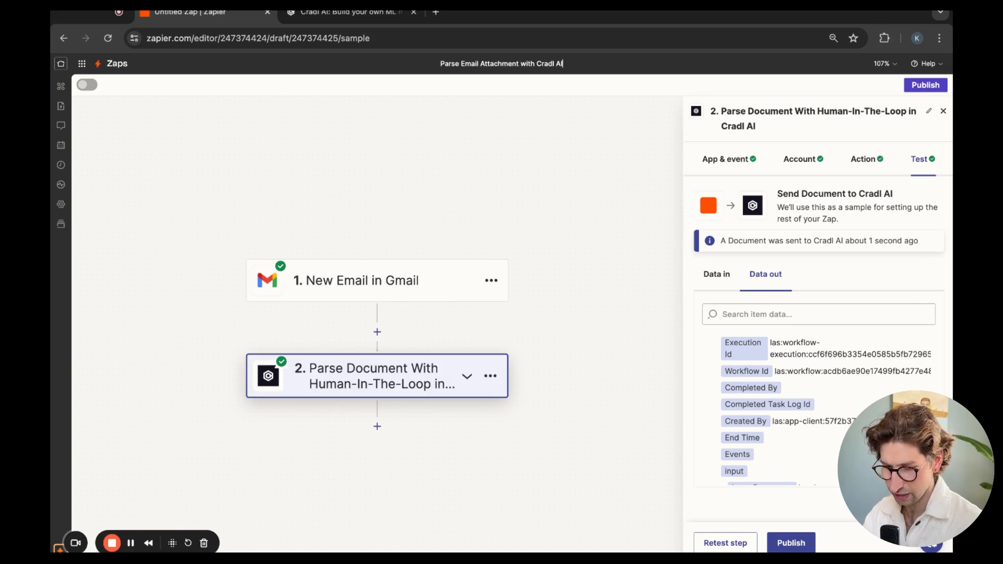
pyautogui.click(791, 539)
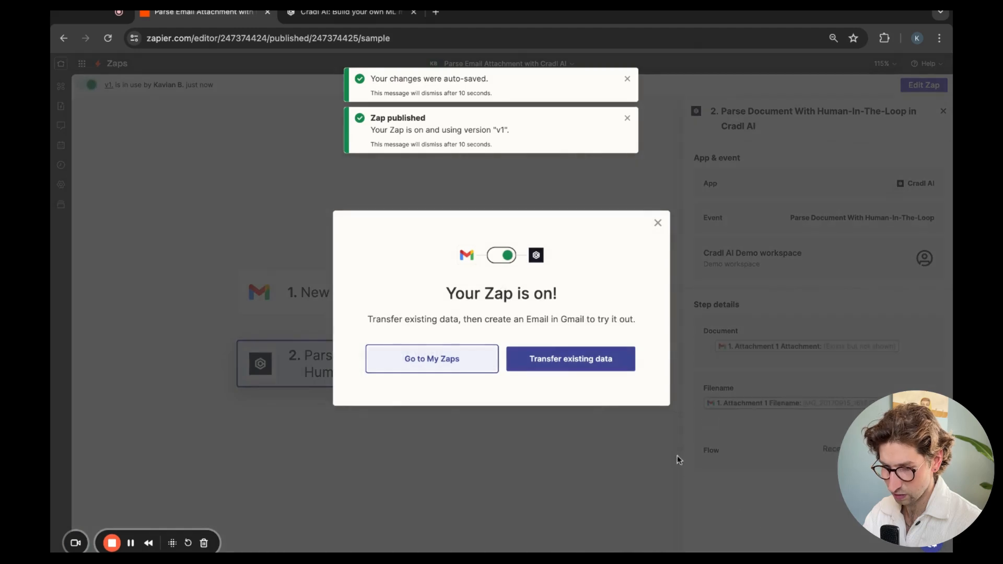
pyautogui.click(472, 365)
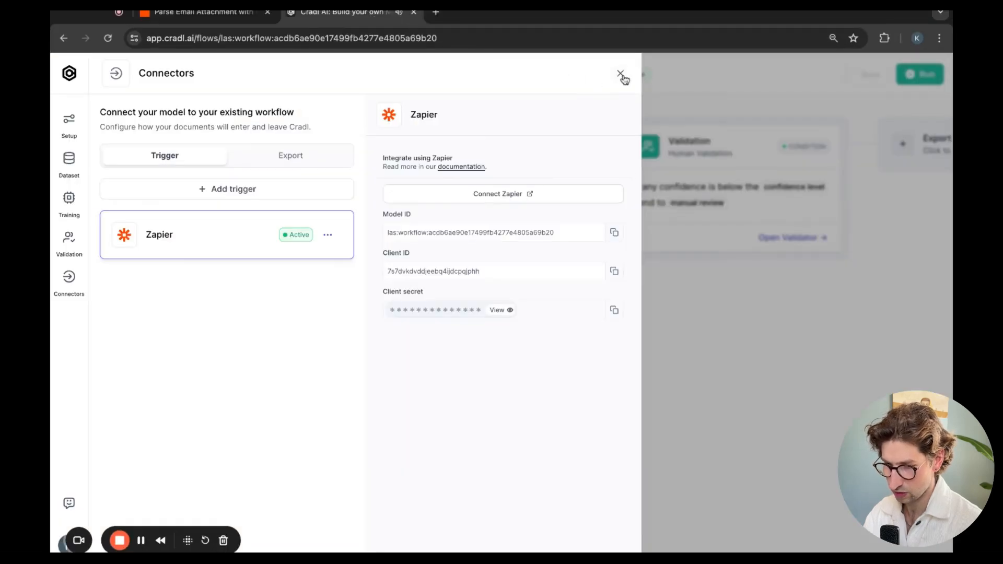
# Open the Validator for Receipts Model (Zapier demo) and start validating its queued documents.
pyautogui.click(621, 75)
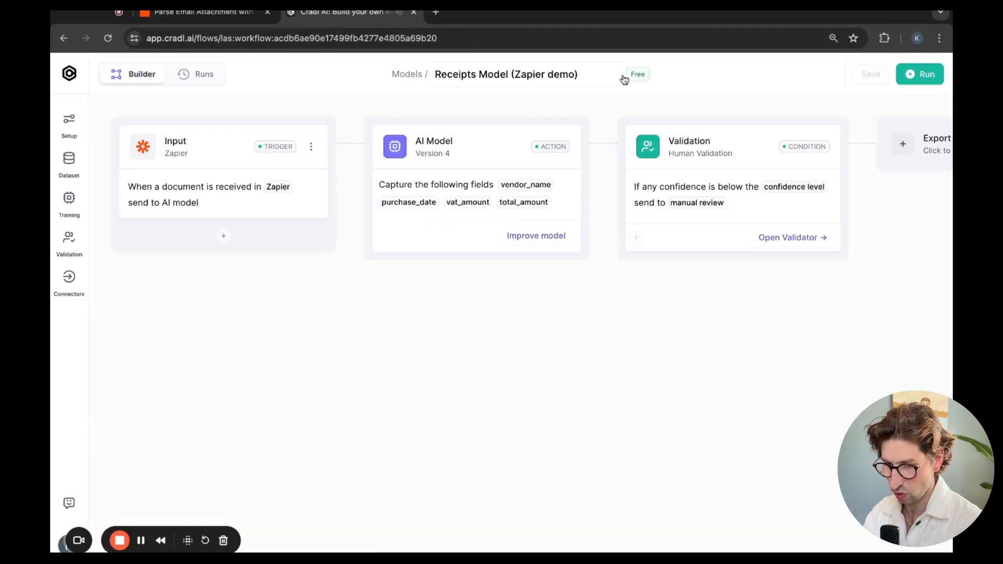
pyautogui.click(773, 239)
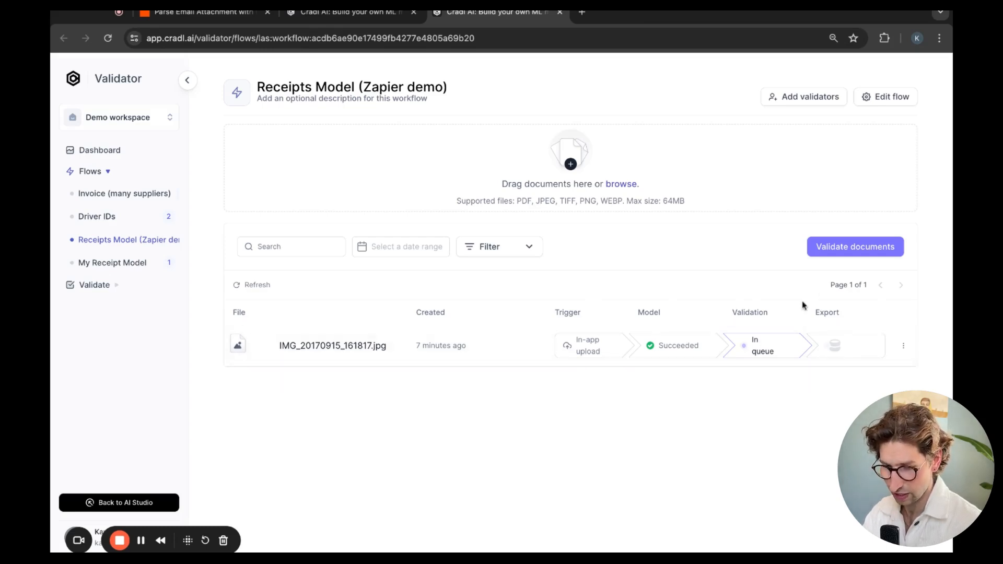
pyautogui.click(845, 249)
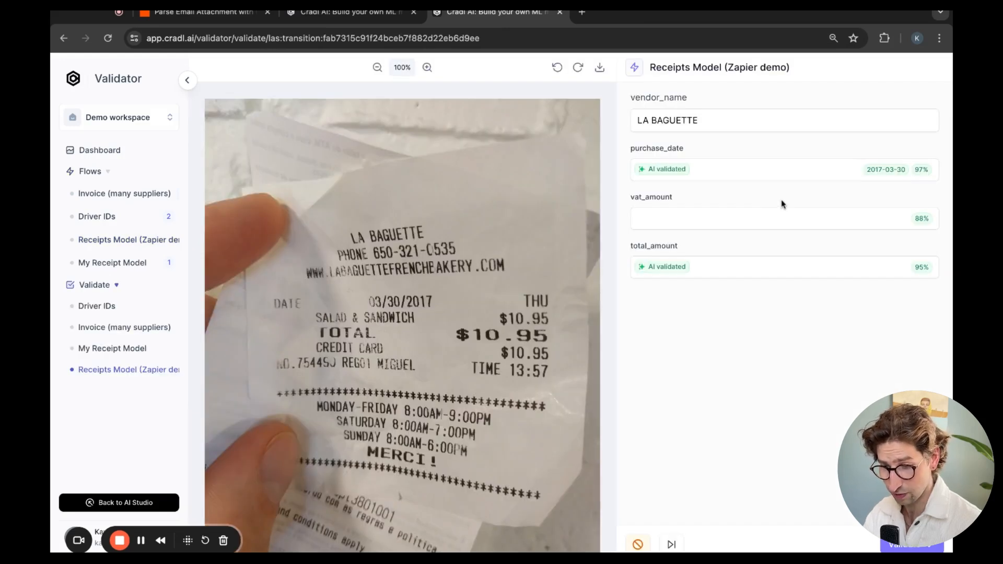
# Review the receipt's vendor_name, purchase_date, vat_amount and total_amount fields, and validate the document.
pyautogui.click(711, 127)
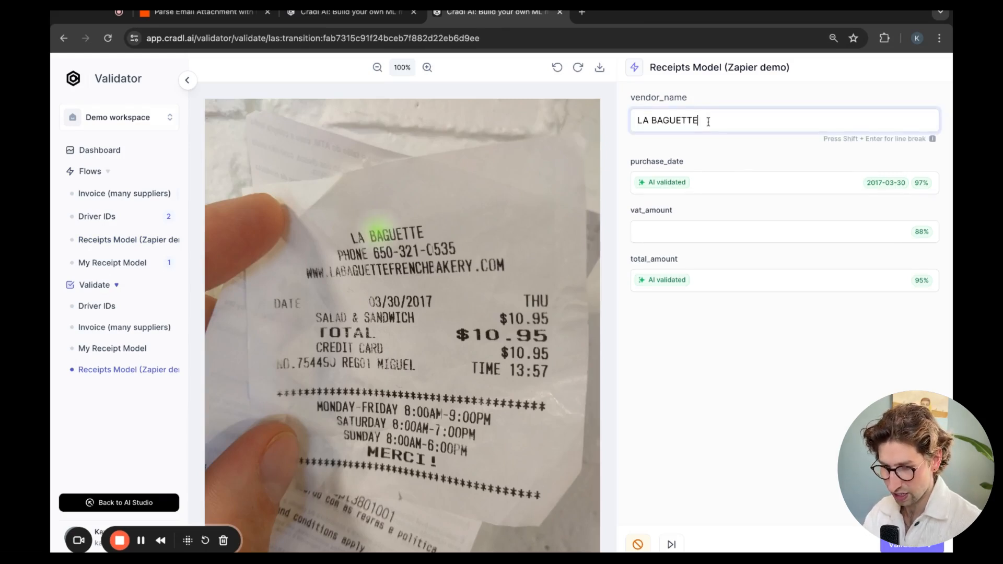
pyautogui.click(705, 184)
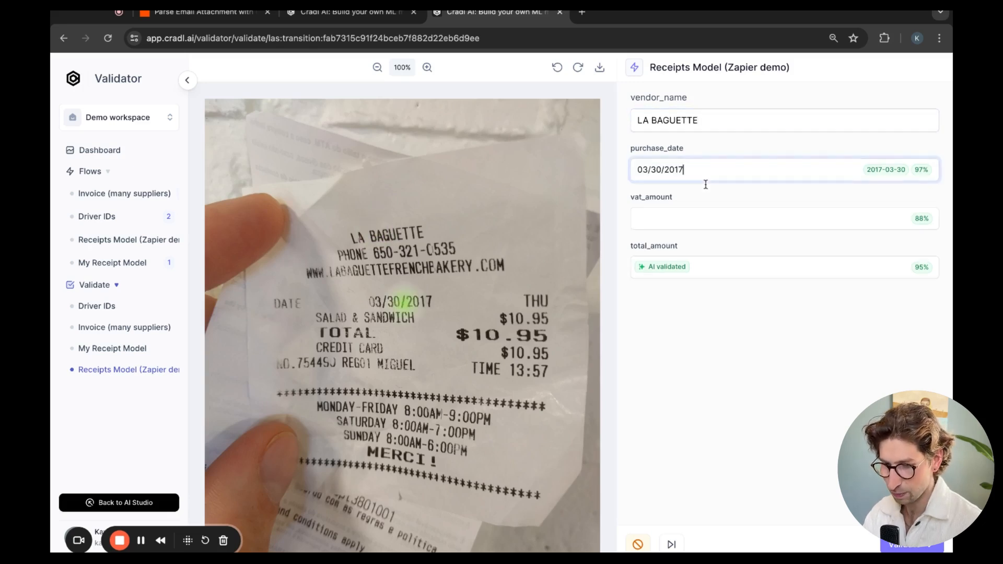
pyautogui.click(701, 216)
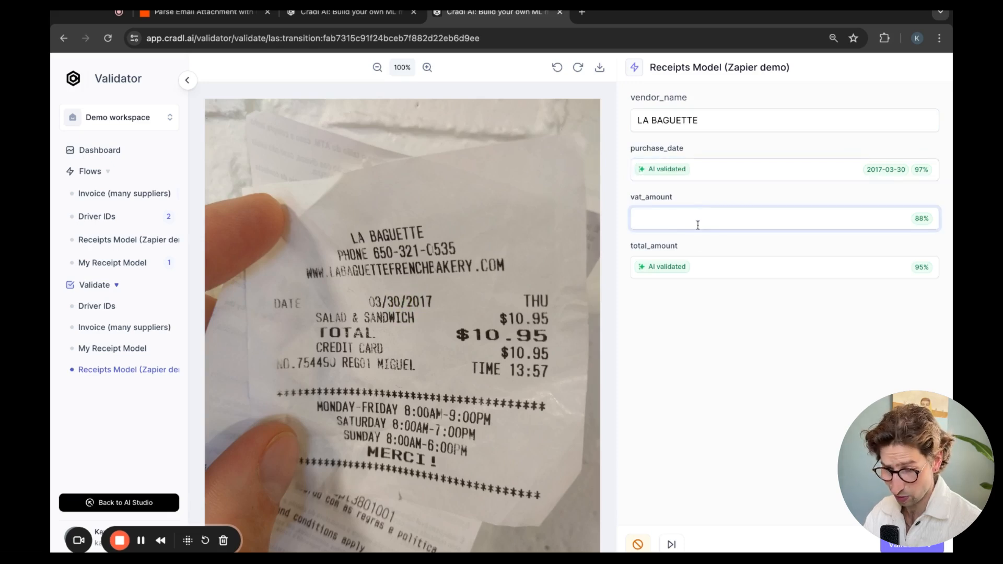
pyautogui.click(696, 266)
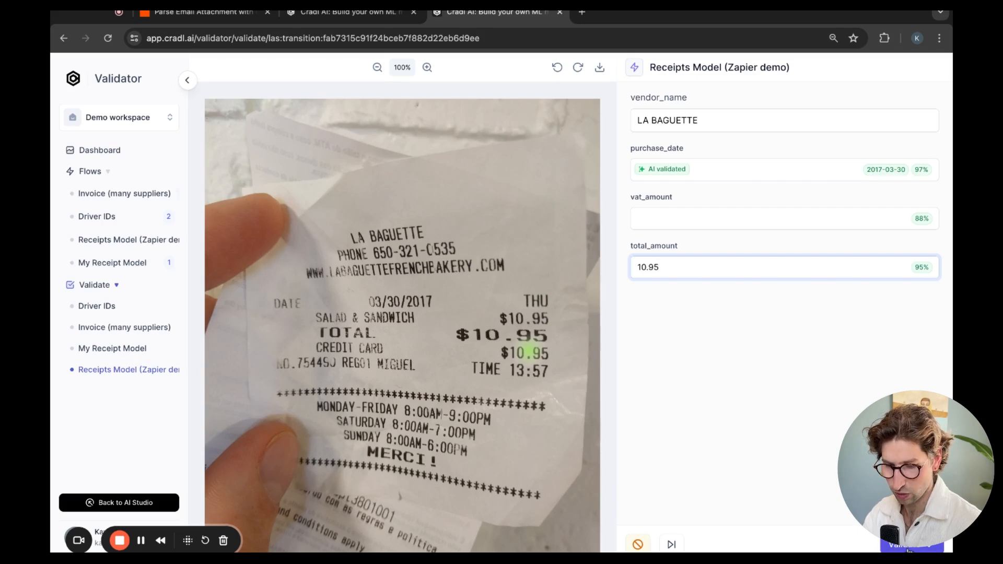
pyautogui.click(909, 549)
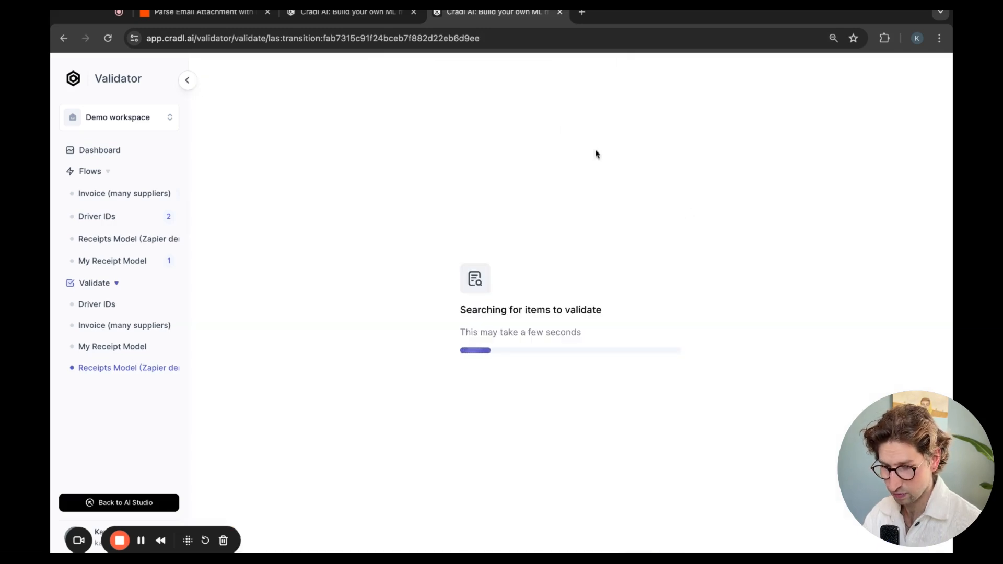
pyautogui.click(559, 12)
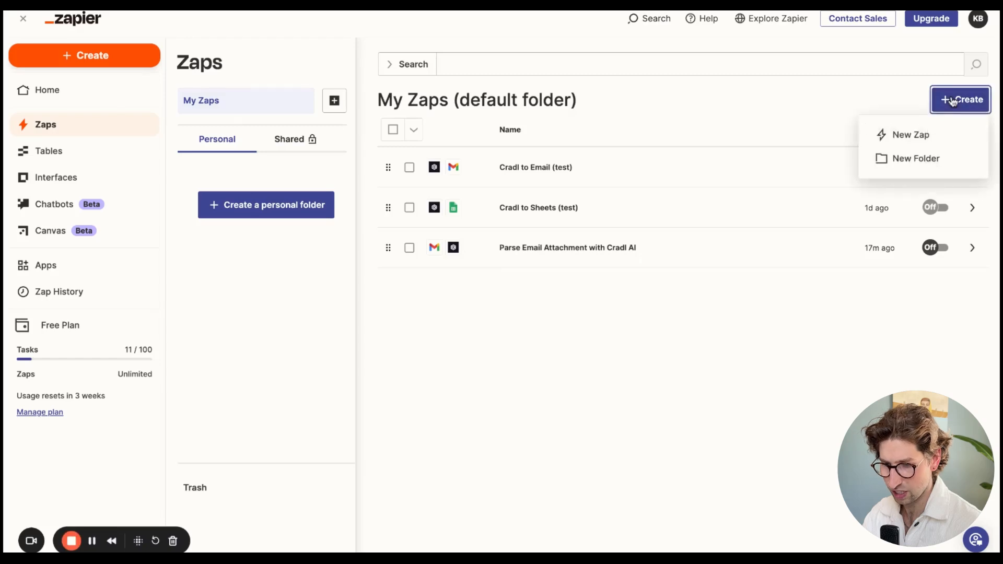
# Create a new Zap in Zapier triggered by Cradl AI's Document Parsing Completed event.
pyautogui.click(950, 134)
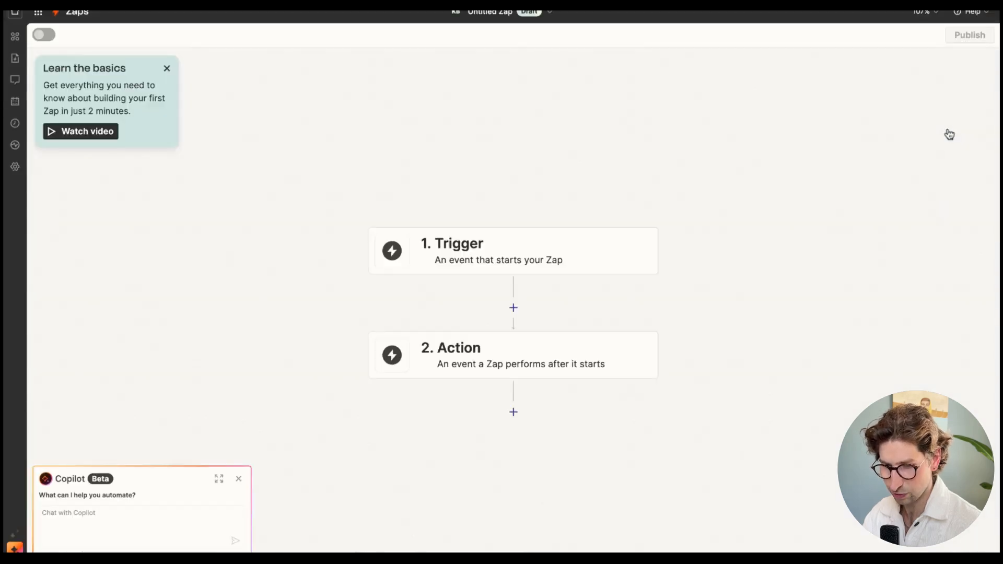
pyautogui.click(618, 248)
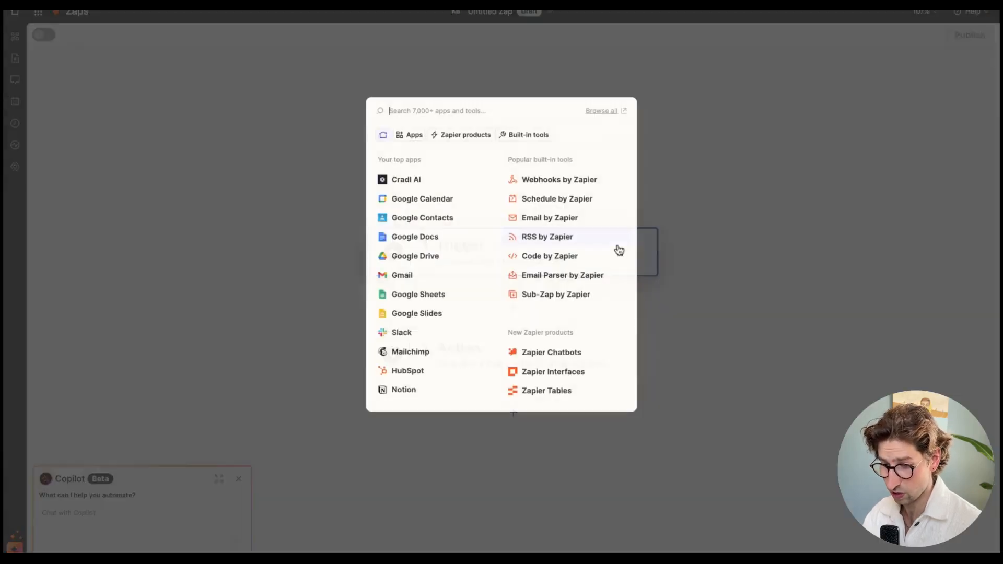
pyautogui.click(421, 181)
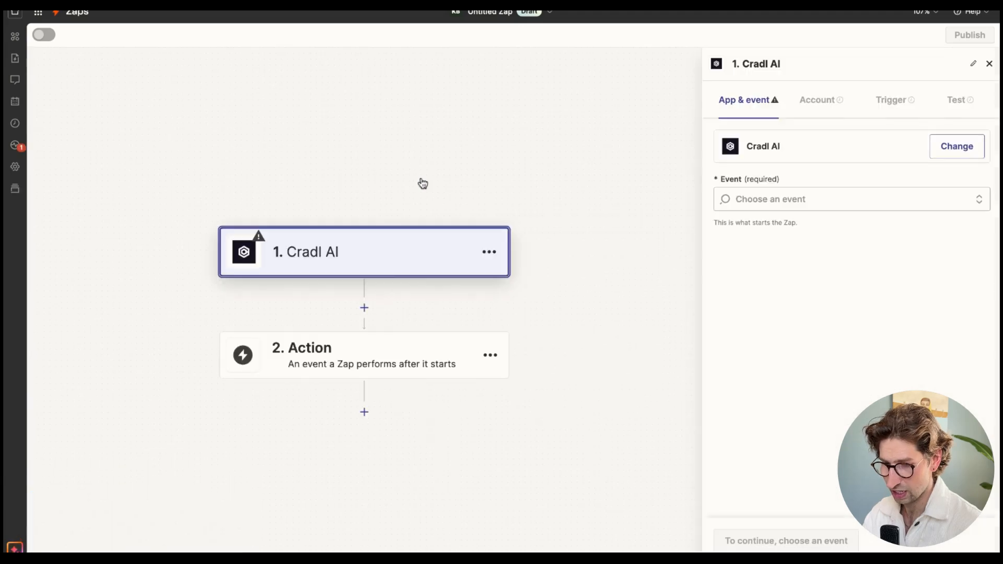
pyautogui.click(775, 196)
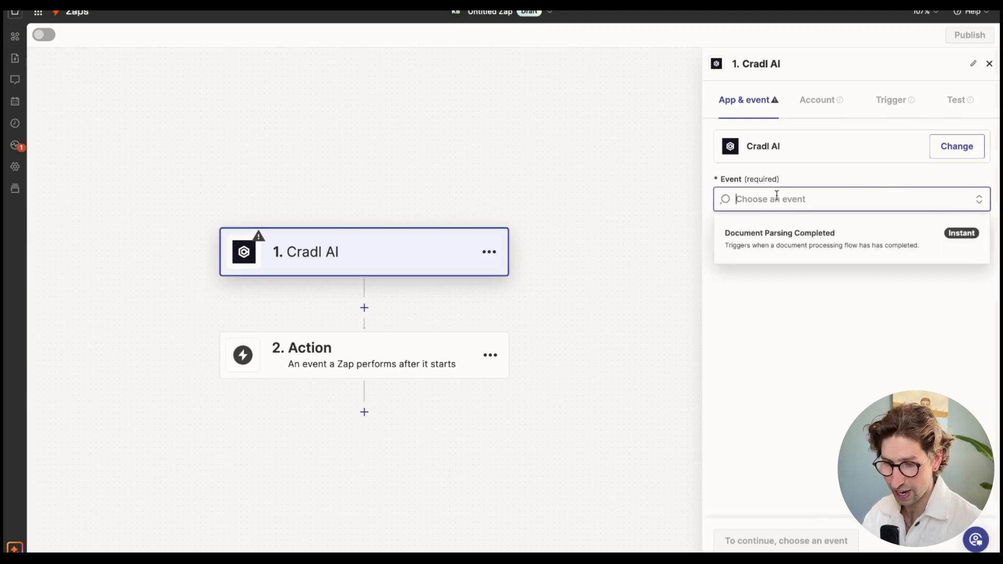
pyautogui.click(787, 239)
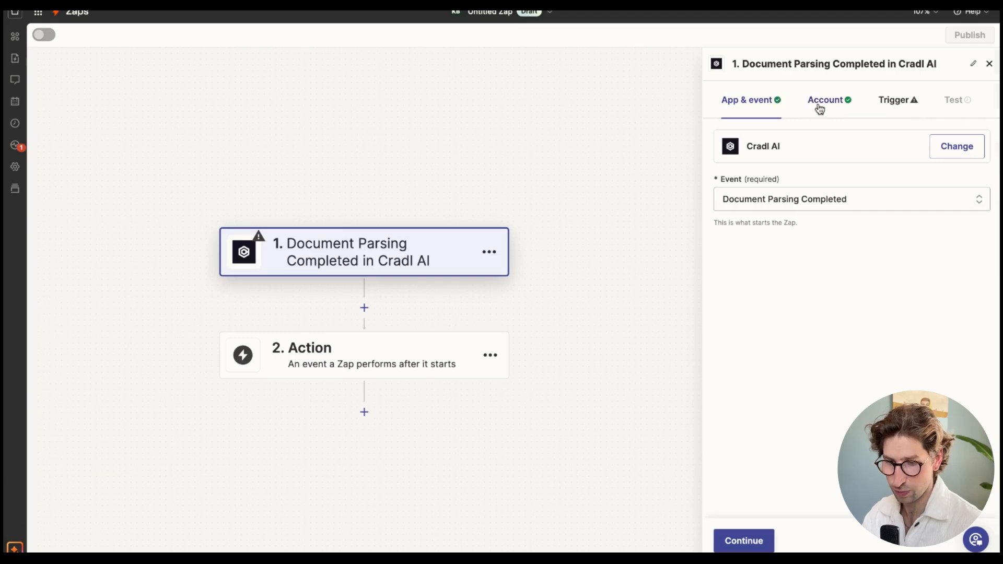
# Set the trigger's Flow to Receipts Model (Zapier demo) and test the trigger, continuing with the Document B record.
pyautogui.click(819, 107)
pyautogui.click(891, 99)
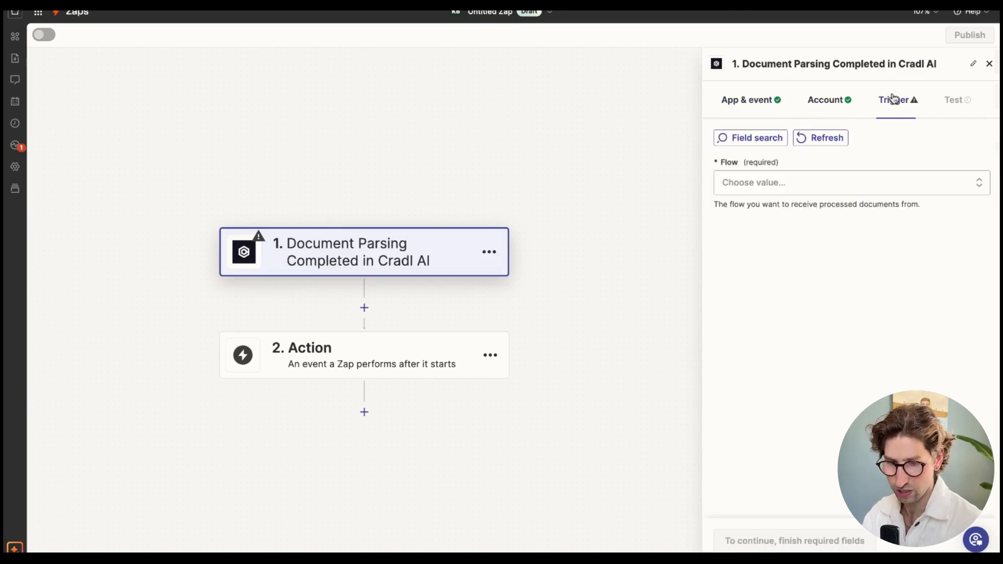
pyautogui.click(895, 192)
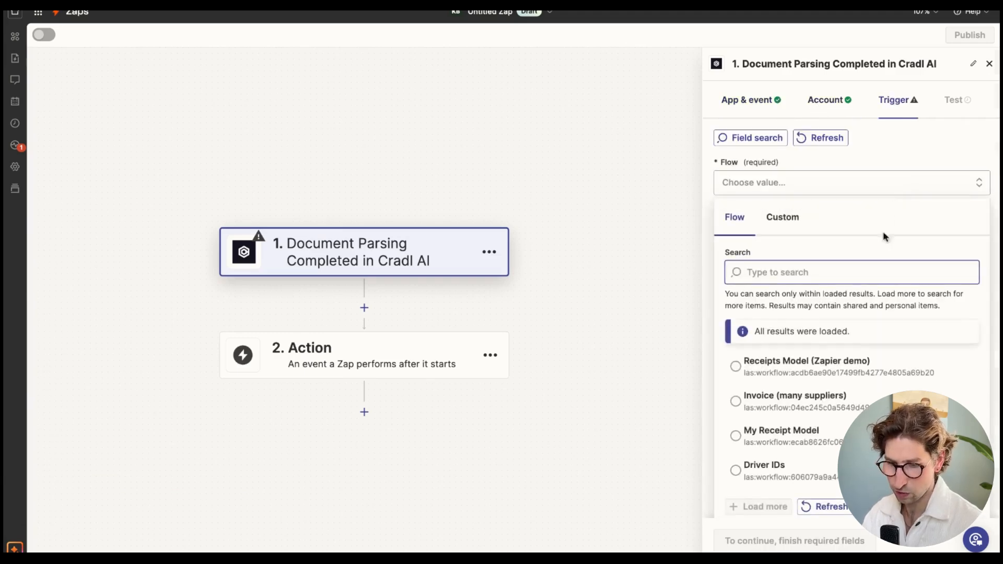
pyautogui.click(876, 366)
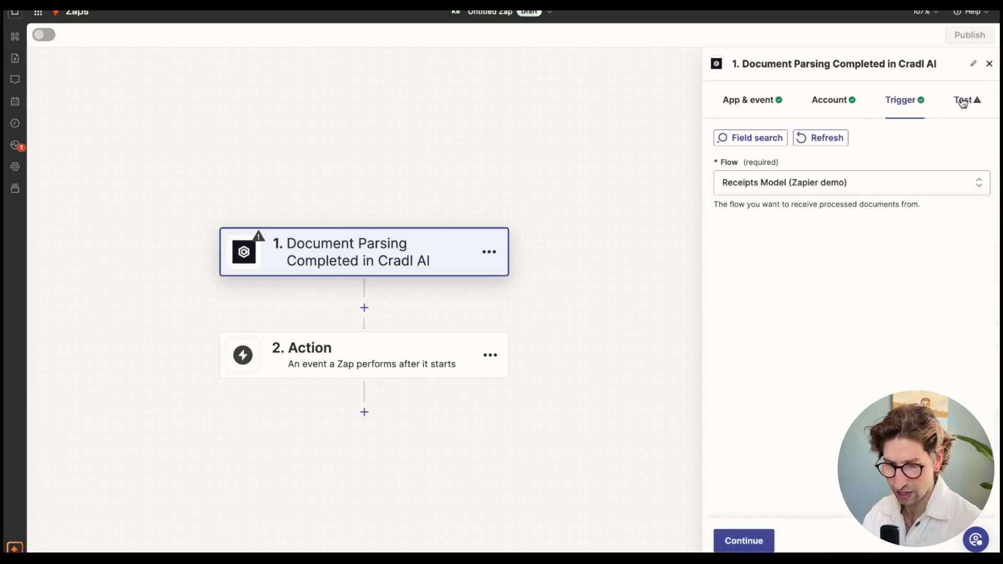
pyautogui.click(963, 101)
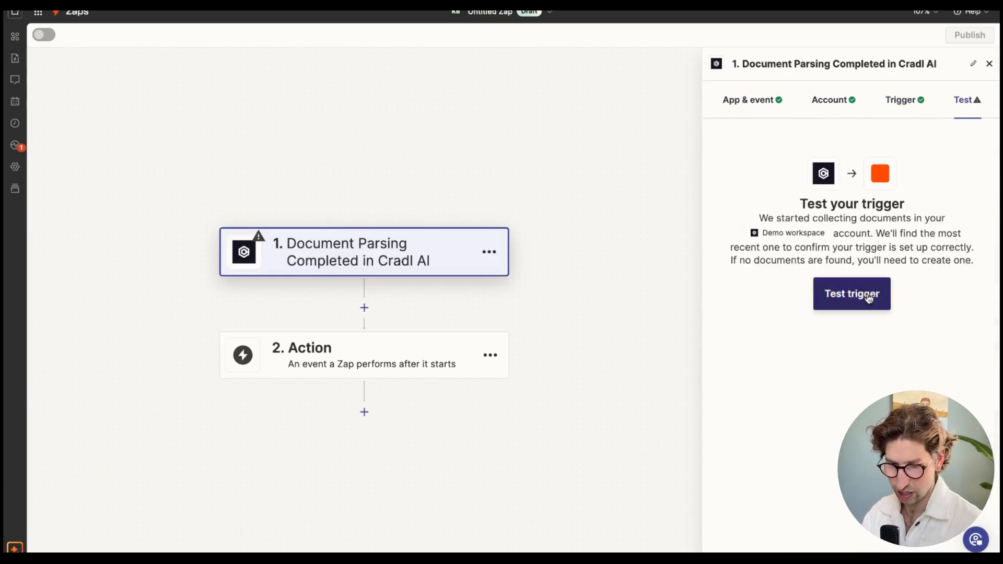
pyautogui.click(869, 296)
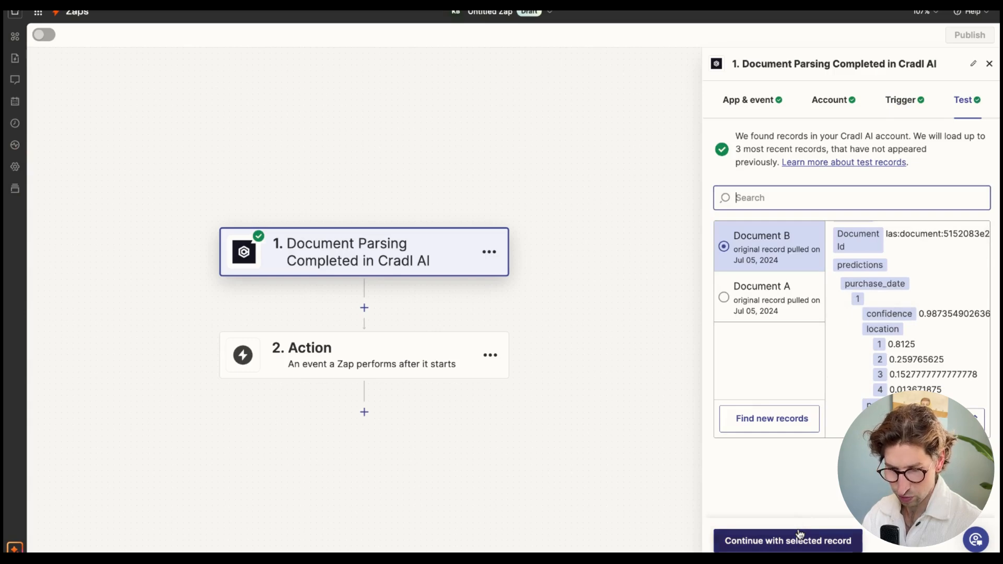
pyautogui.click(800, 534)
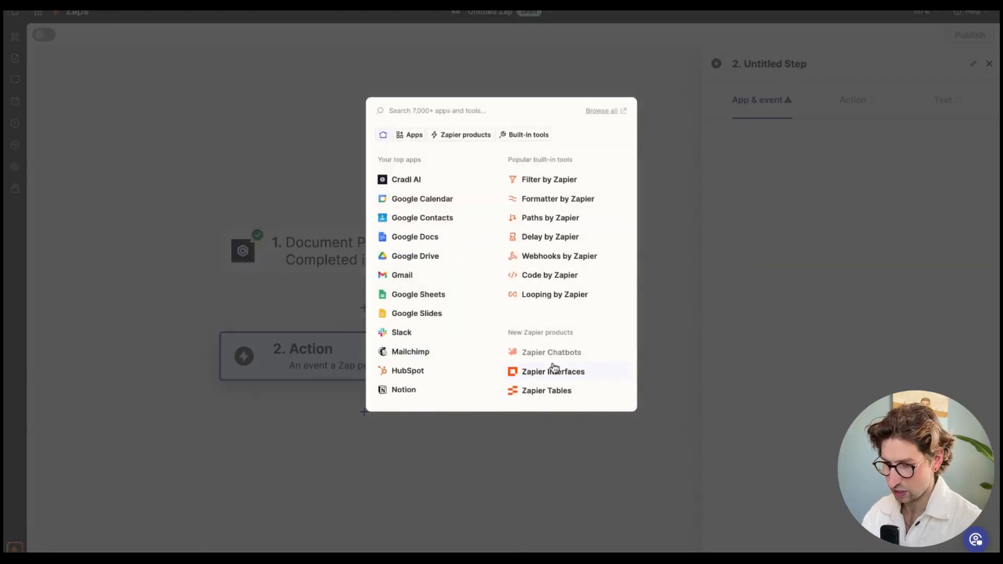
# Set the Zap's action to Google Sheets with the Create Spreadsheet Row event.
pyautogui.click(434, 295)
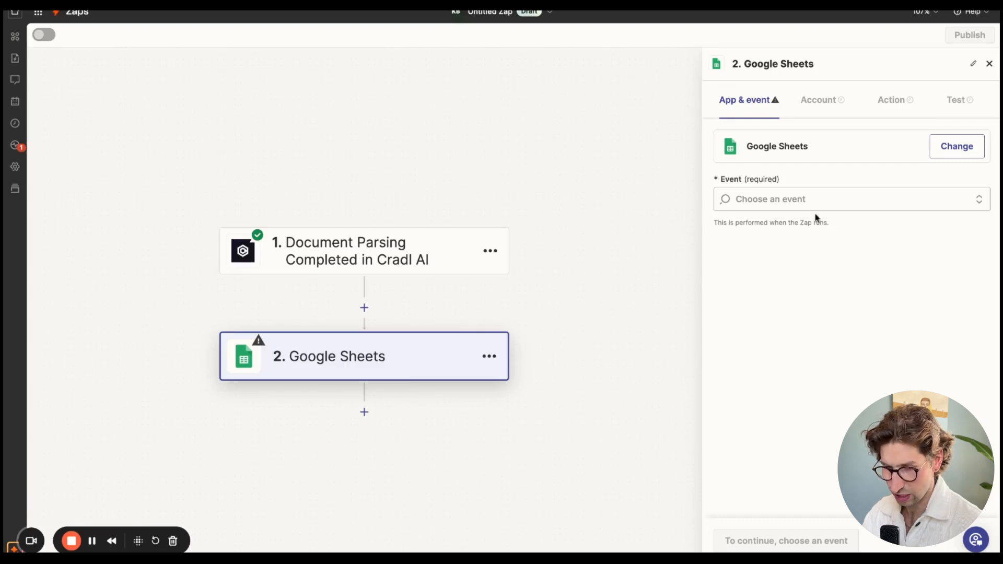
pyautogui.click(825, 200)
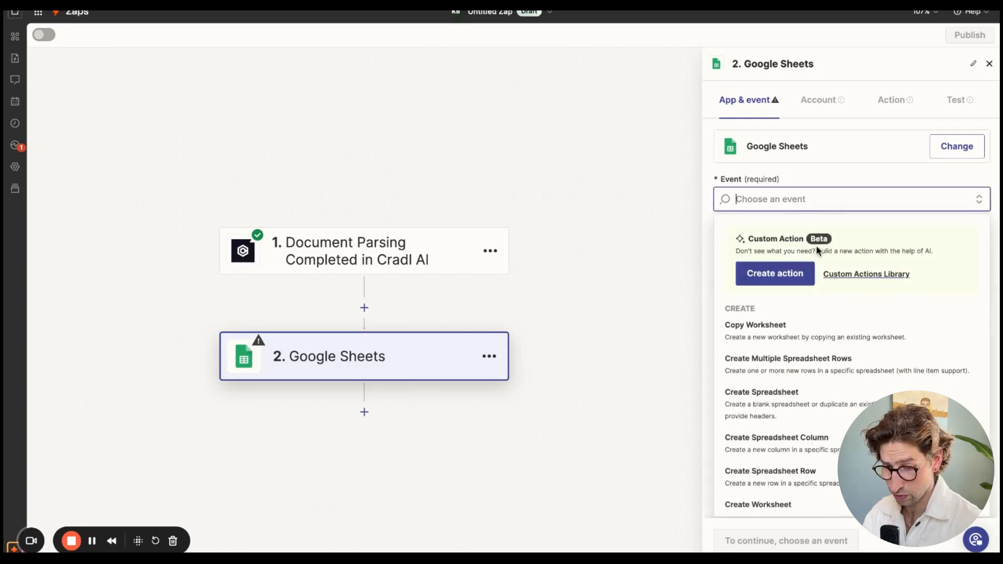
pyautogui.click(789, 478)
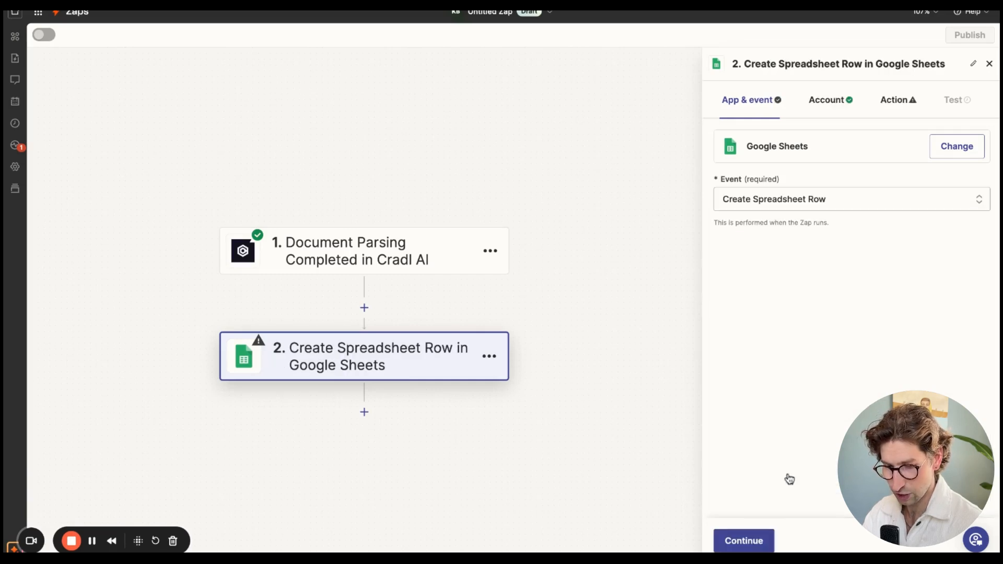
# Point the action to the Extracted Receipts spreadsheet in My Google Drive, using worksheet Sheet1.
pyautogui.click(827, 101)
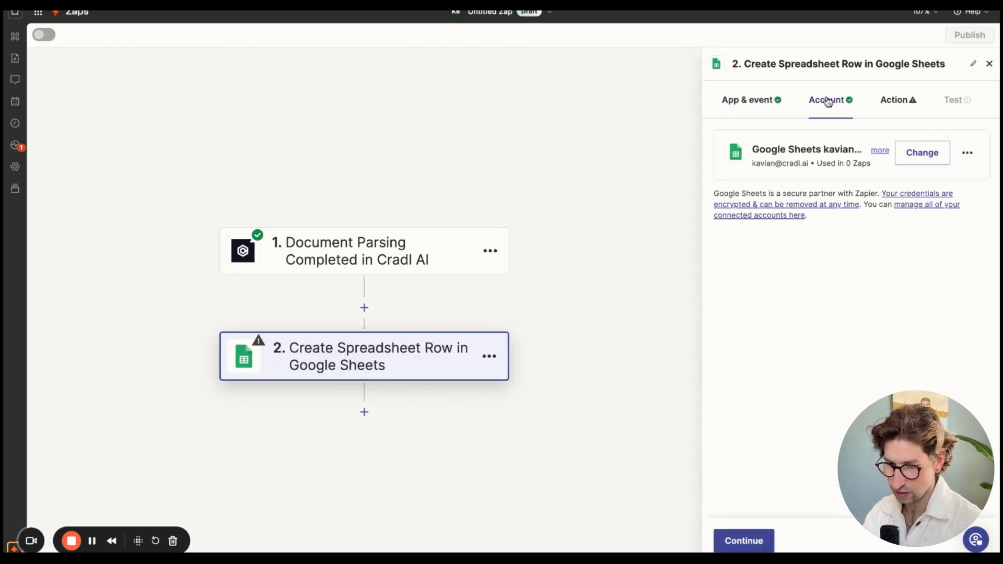
pyautogui.click(893, 102)
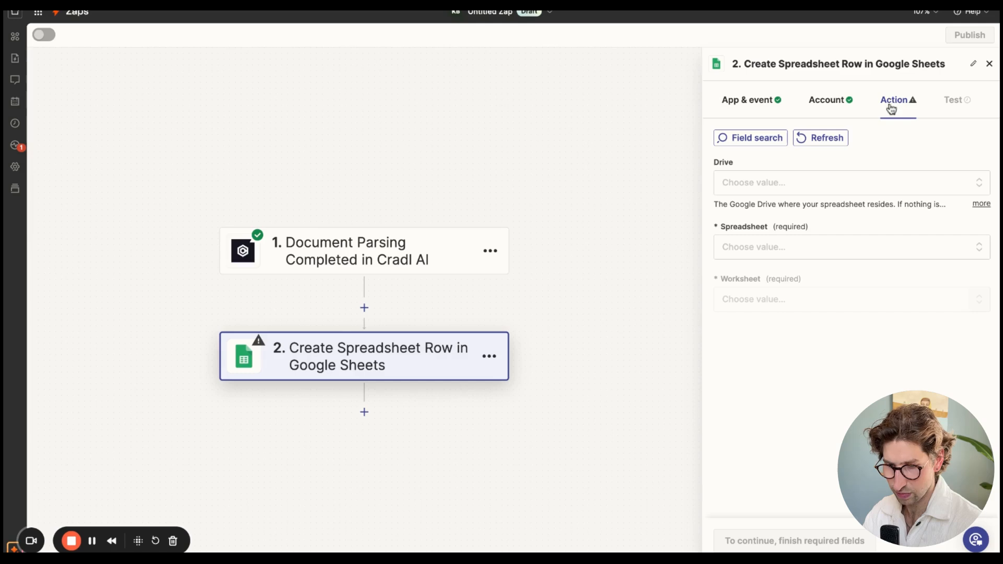
pyautogui.click(870, 183)
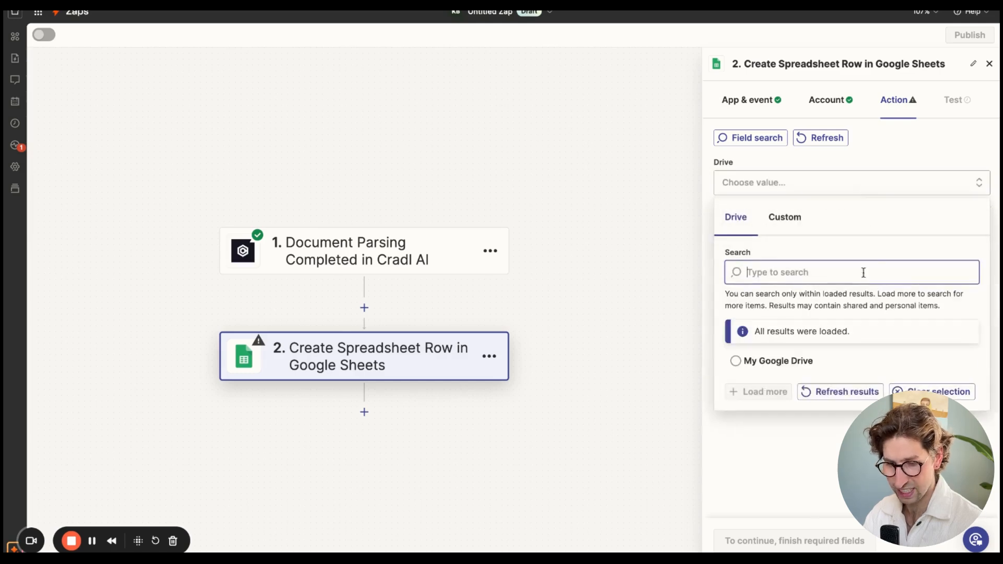
pyautogui.click(857, 360)
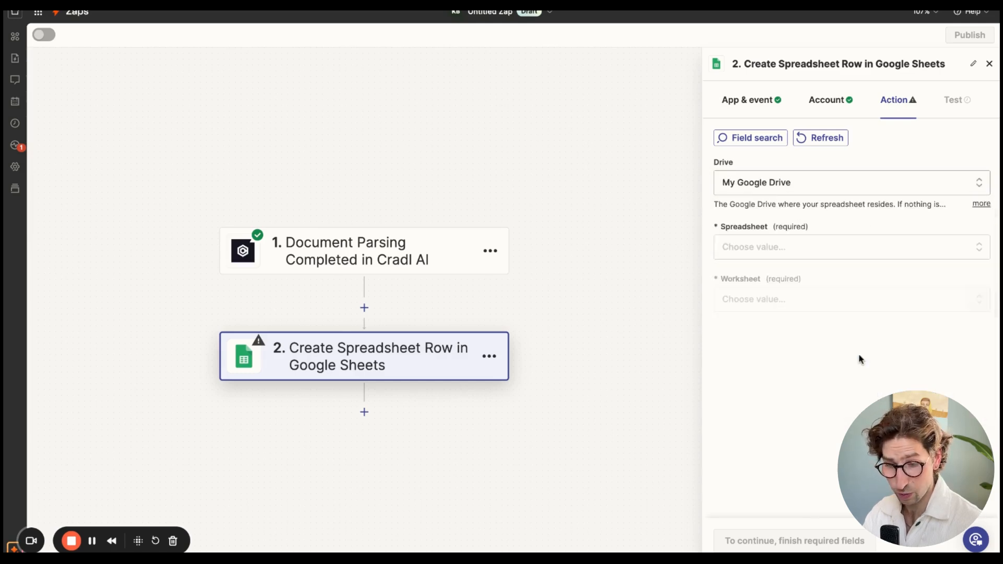
pyautogui.click(827, 256)
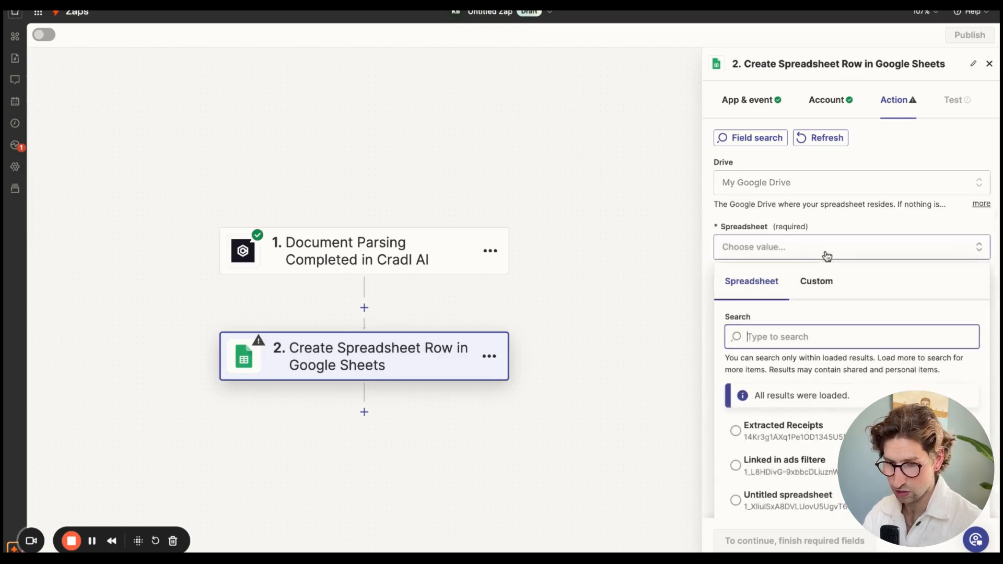
pyautogui.click(803, 432)
pyautogui.click(770, 305)
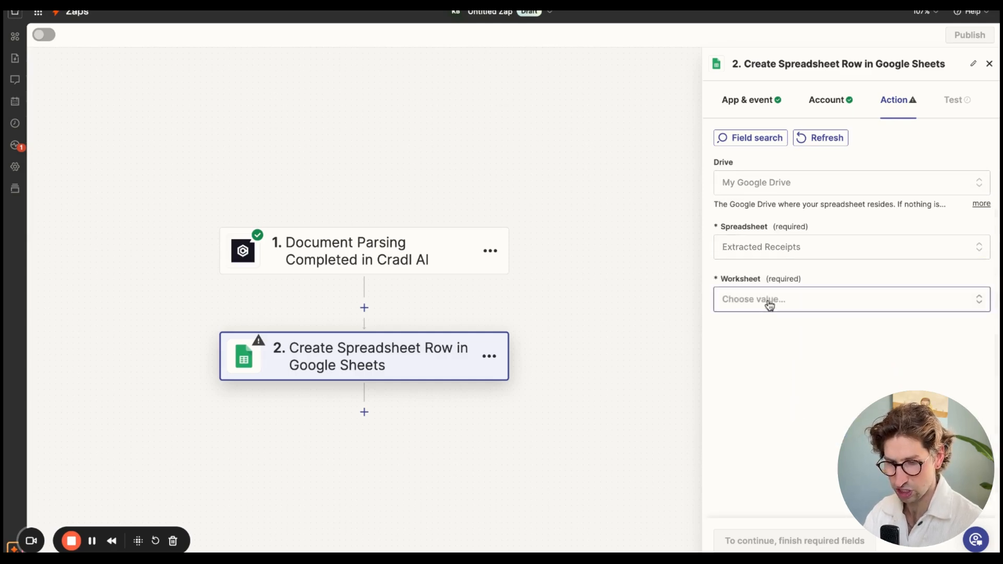
pyautogui.click(766, 478)
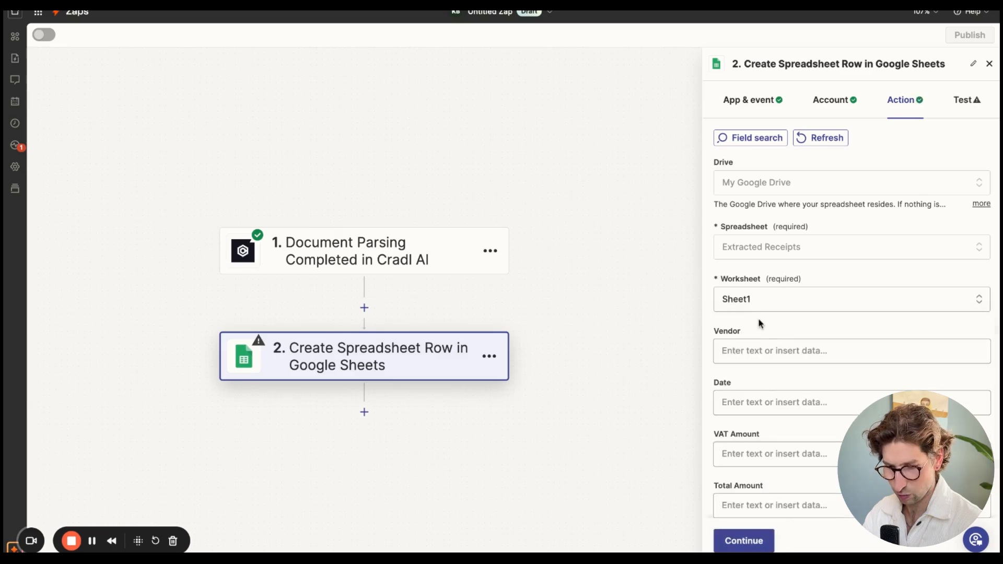
# Map the Vendor column to Validated Predictions Vendor Name Value, and copy the search words "validated predictions" for reuse.
pyautogui.scroll(-1, 760, 324)
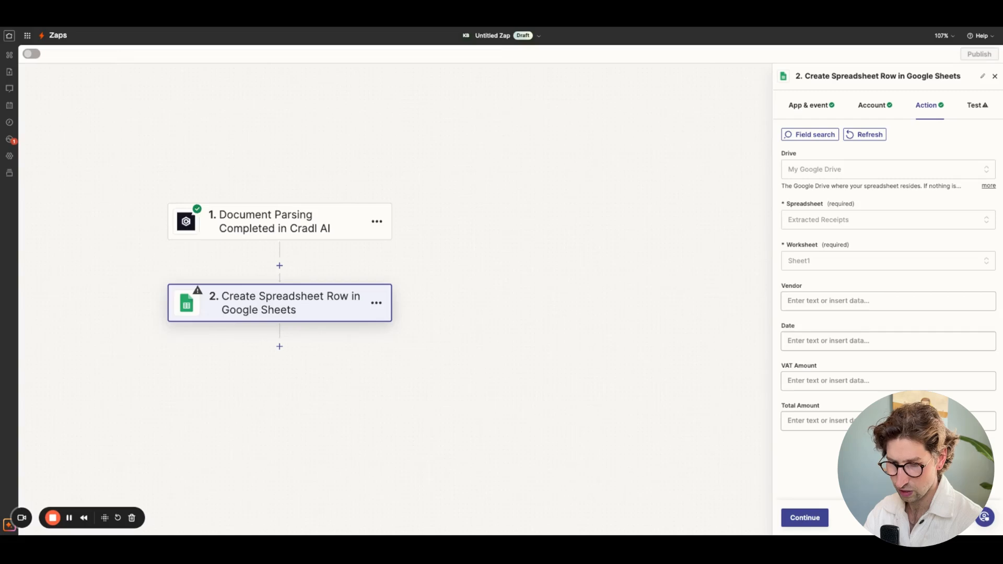
pyautogui.click(886, 301)
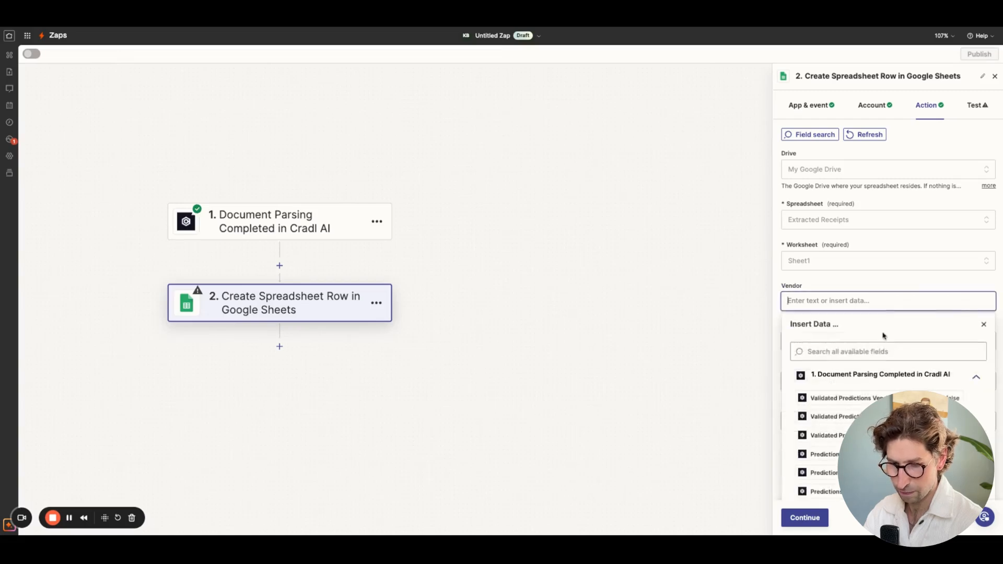
pyautogui.write('val')
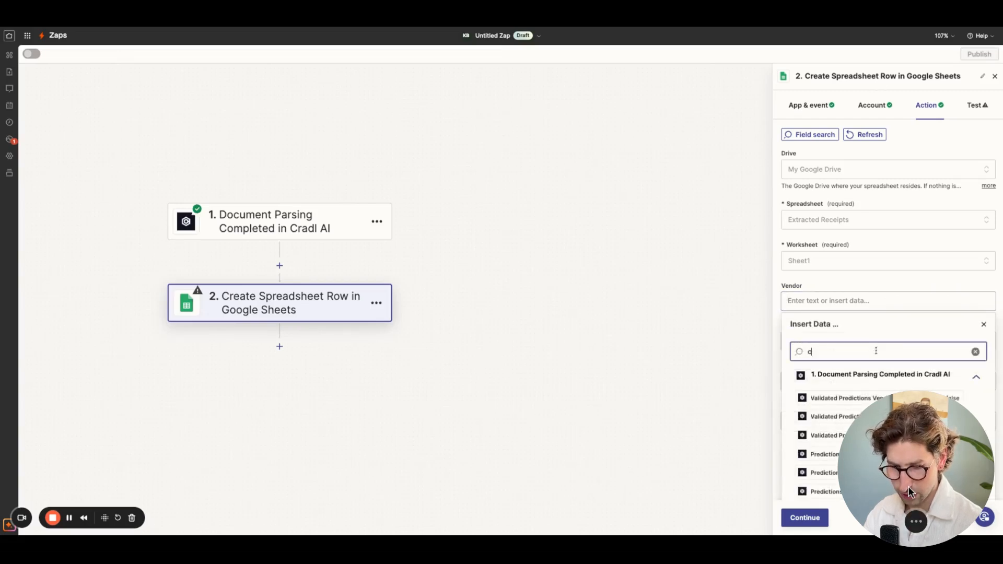
pyautogui.write('idated predi')
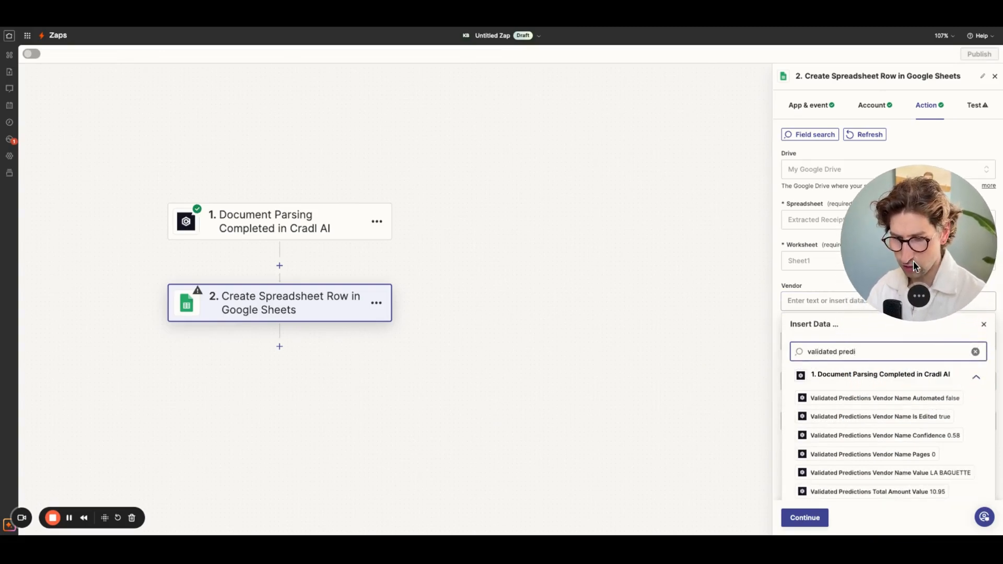
pyautogui.write('ctions vendo')
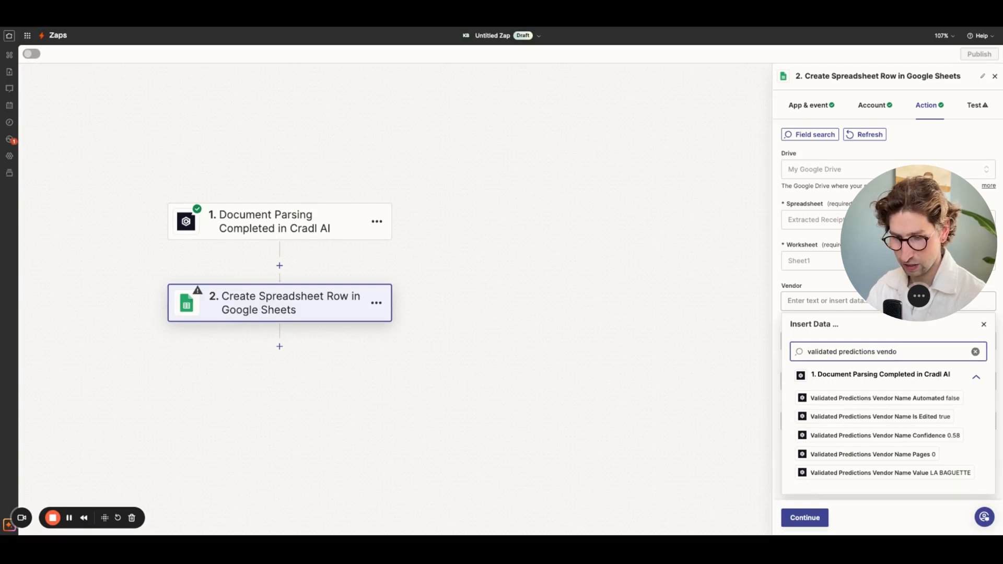
pyautogui.click(859, 473)
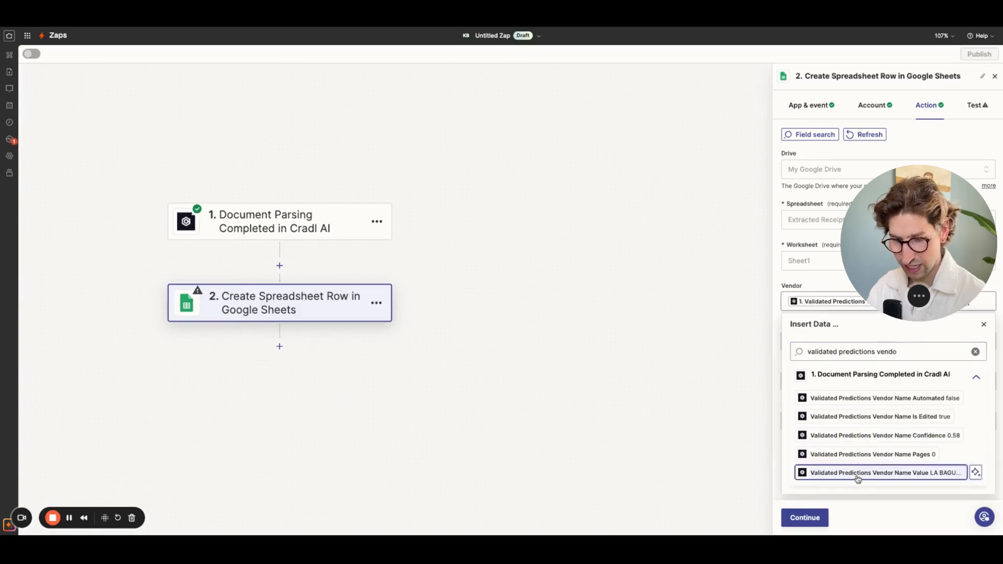
pyautogui.moveTo(876, 349); pyautogui.dragTo(789, 343)
pyautogui.press('super+c')
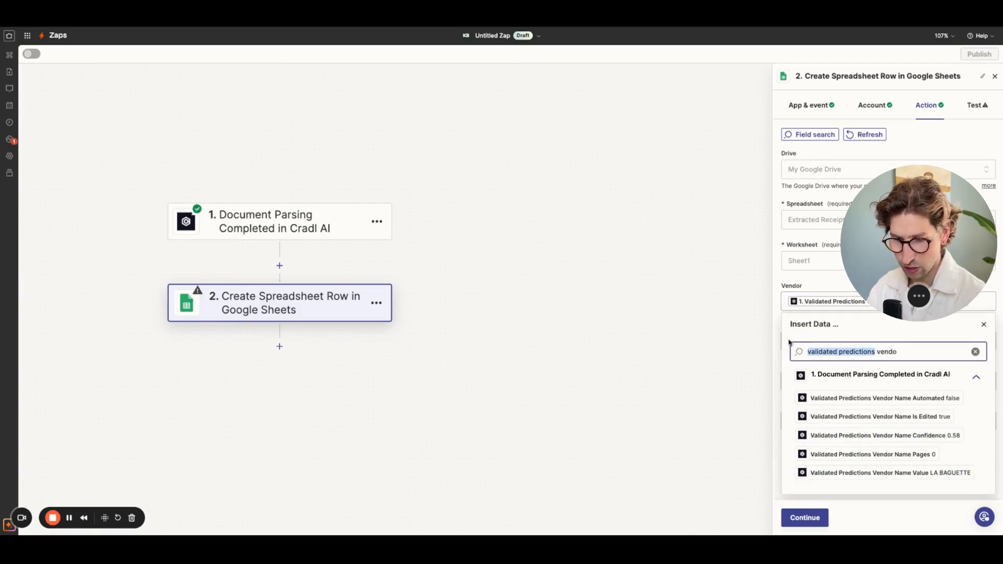
pyautogui.moveTo(920, 247); pyautogui.dragTo(917, 214)
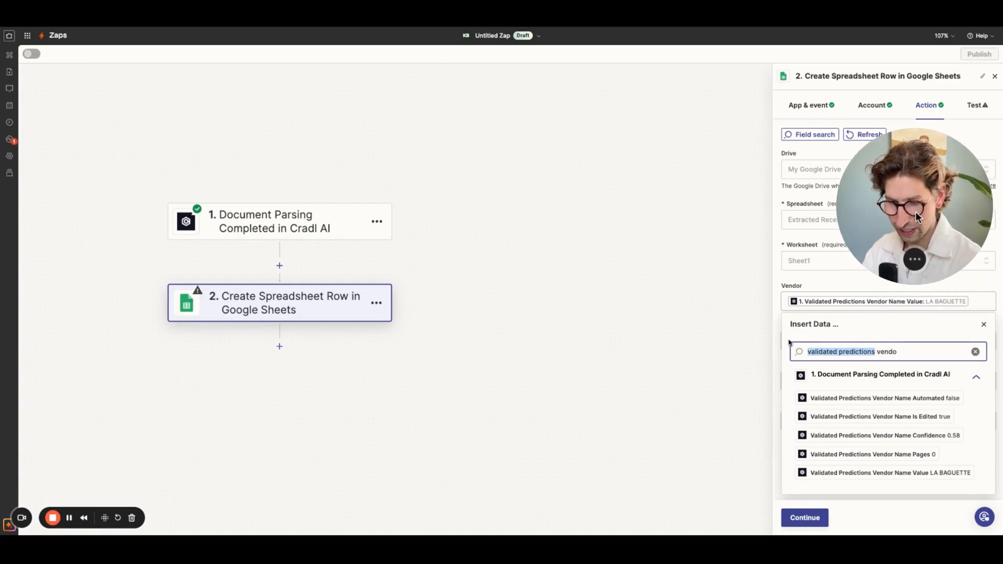
pyautogui.click(984, 325)
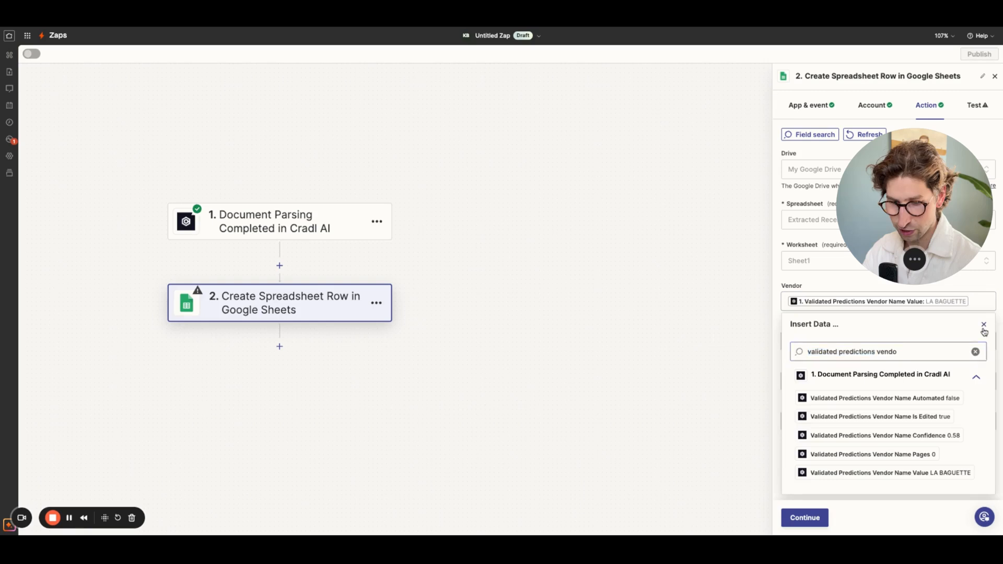
# Find the validated purchase date among the Cradl AI fields and map the Date column to Validated Predictions Purchase Date Value.
pyautogui.click(894, 343)
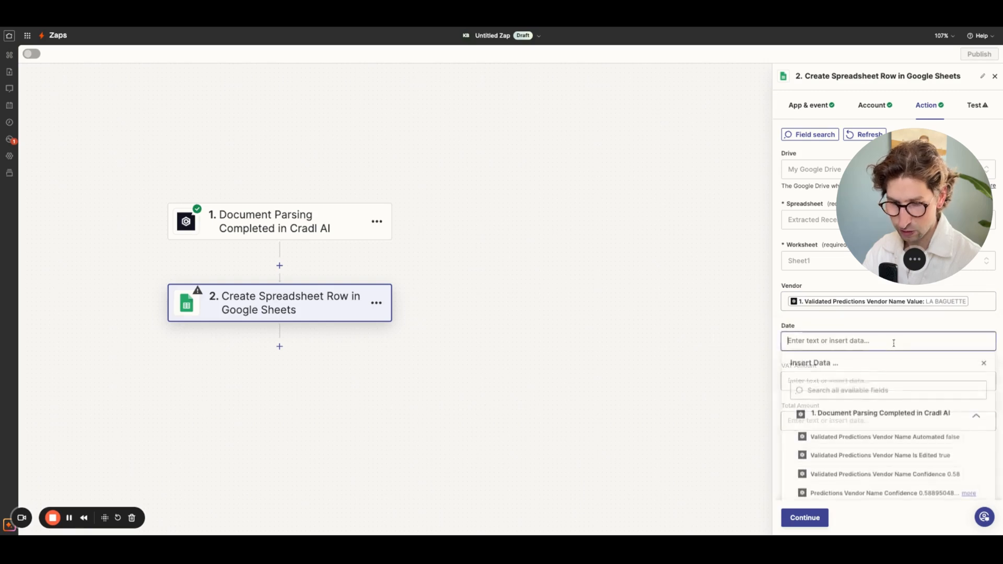
pyautogui.click(862, 392)
pyautogui.write('validated predictions dat')
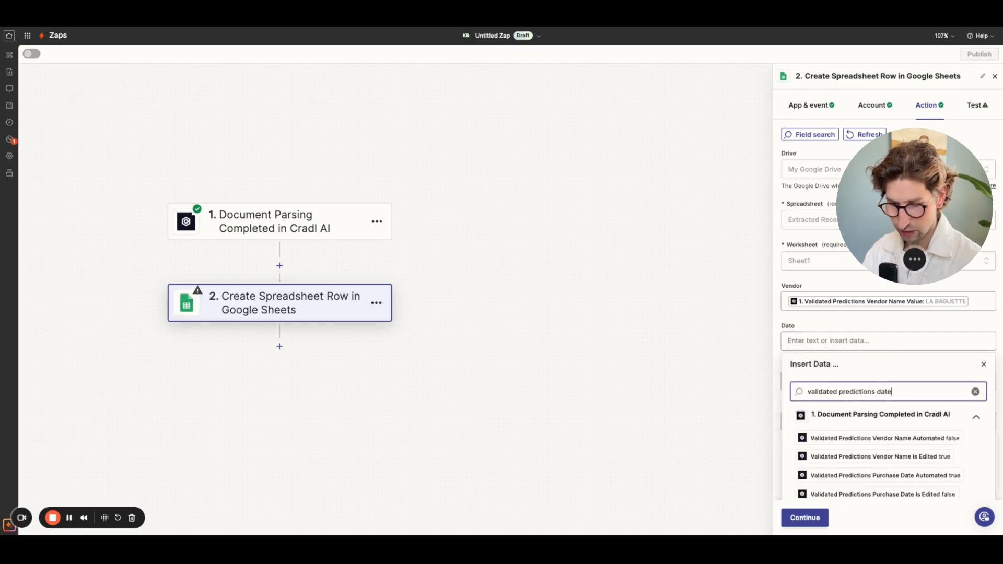
pyautogui.write('e')
pyautogui.scroll(-3, 878, 416)
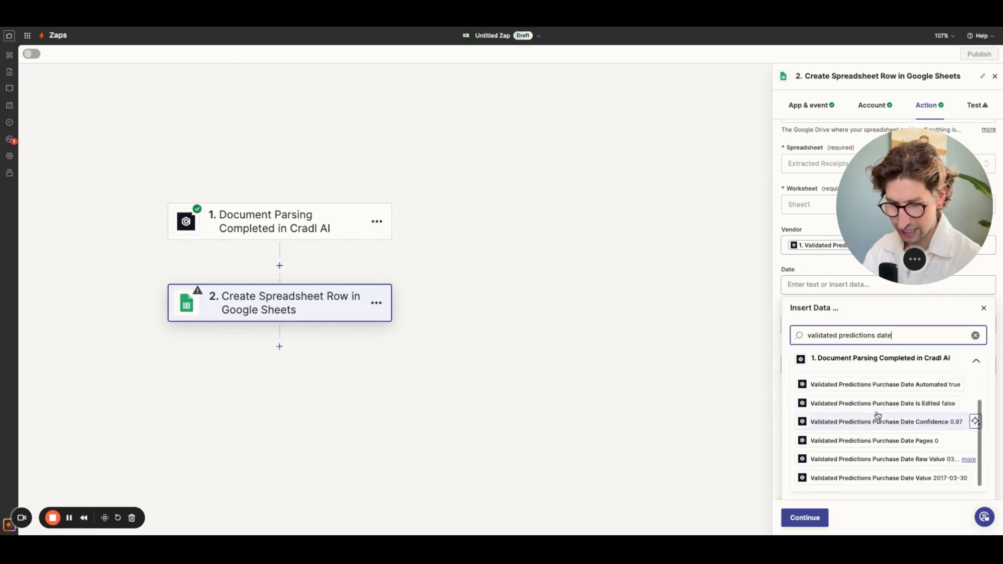
pyautogui.click(868, 478)
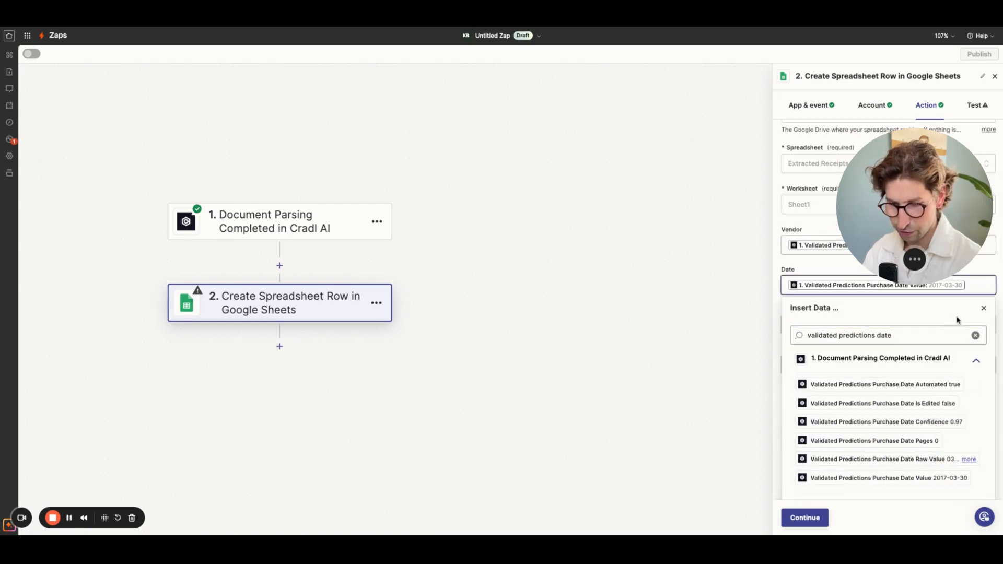
# Map the VAT Amount column to Validated Predictions Vat Amount Value, searching the available fields for "validated predictions vat".
pyautogui.click(871, 379)
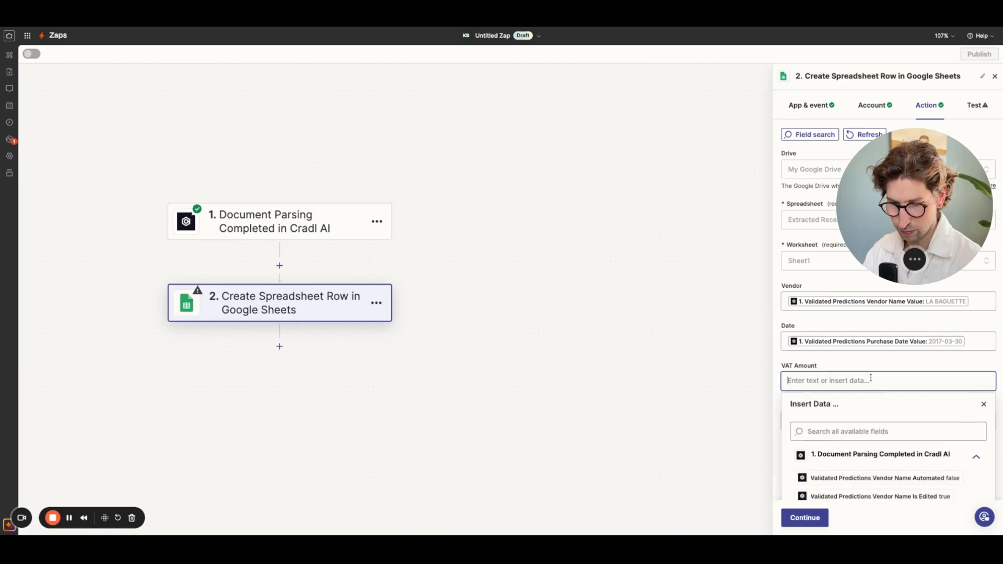
pyautogui.click(839, 431)
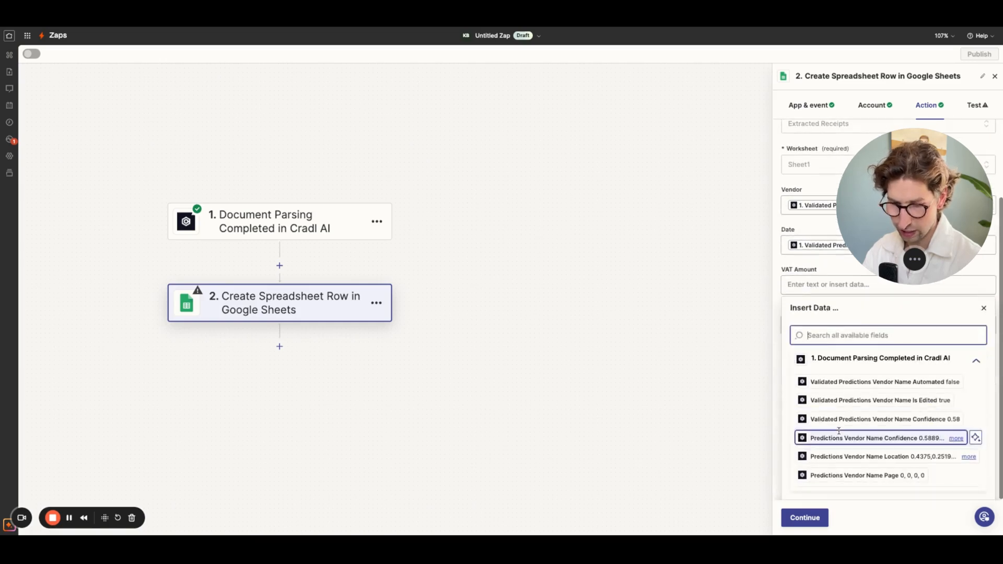
pyautogui.write('validated predictions')
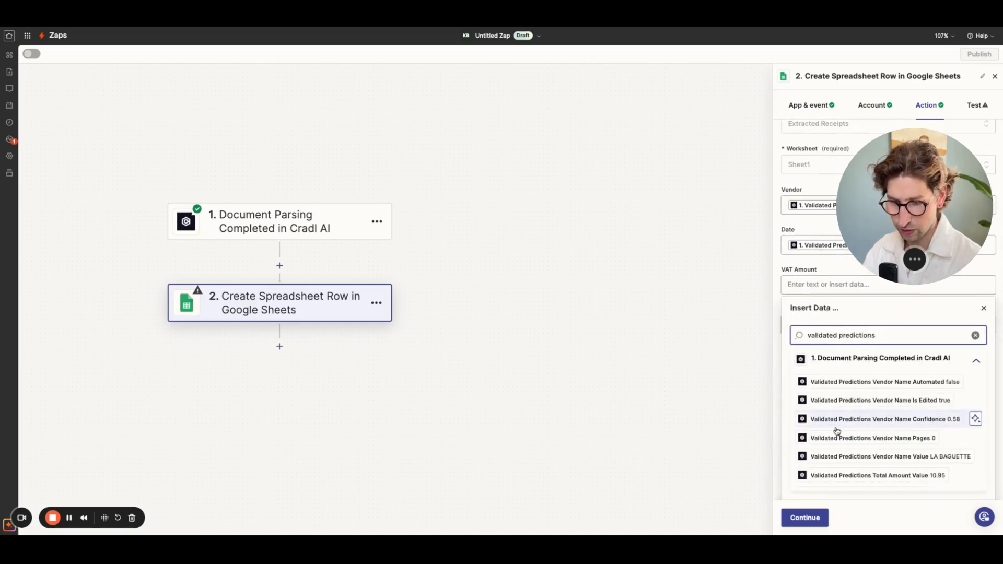
pyautogui.write(' vat')
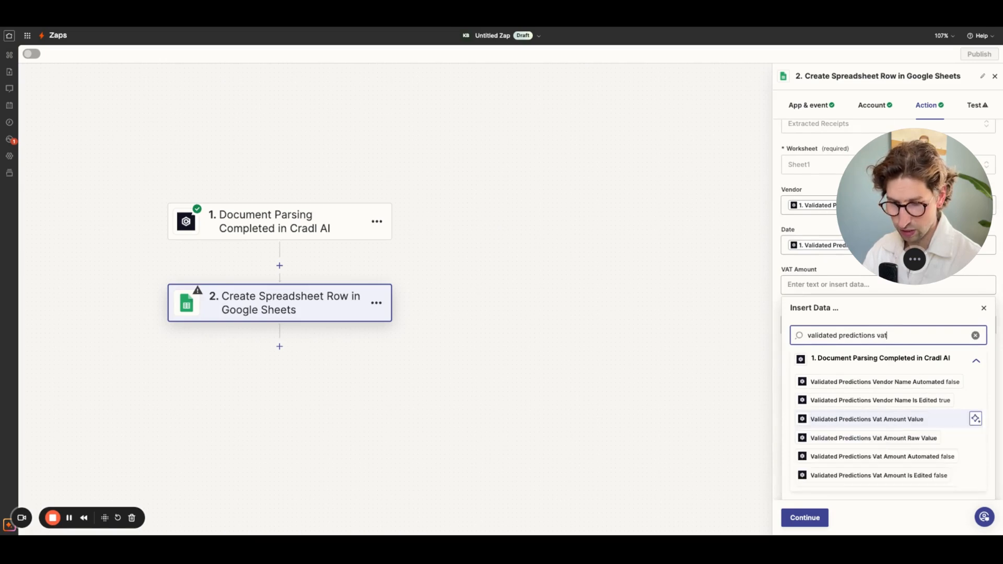
pyautogui.scroll(-2, 857, 418)
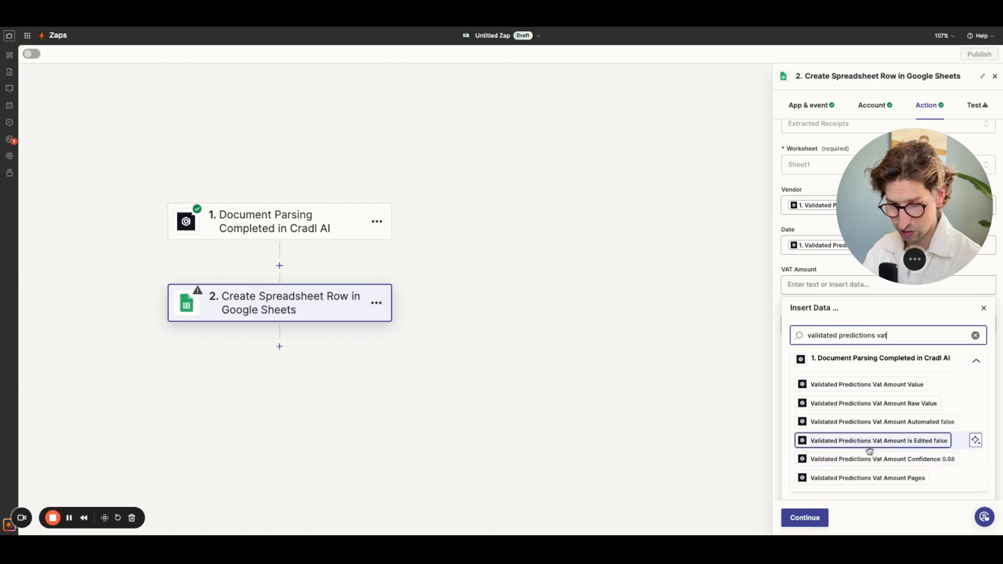
pyautogui.click(869, 384)
pyautogui.click(986, 310)
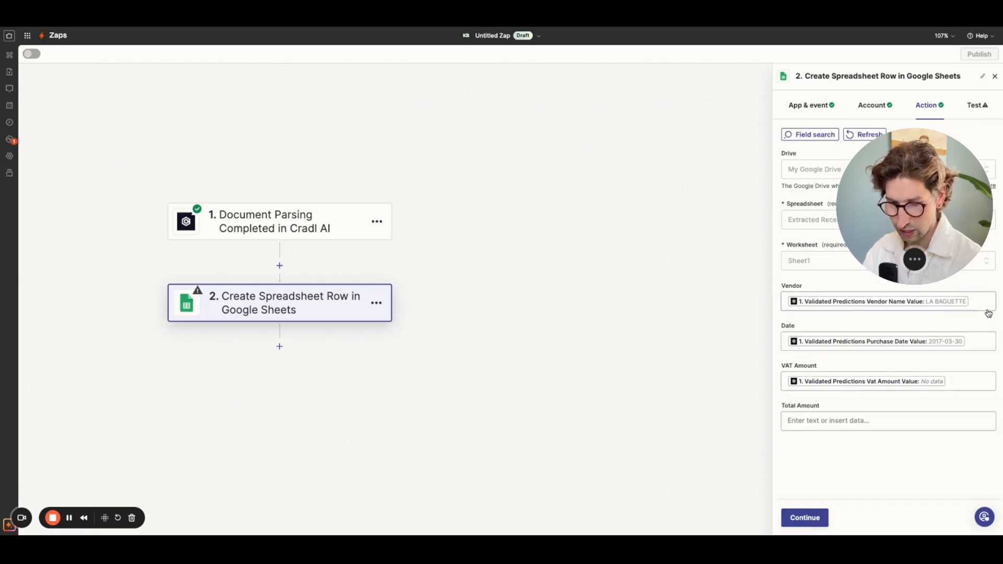
# Map the Total Amount column to Validated Predictions Total Amount Value and test the Google Sheets action.
pyautogui.click(872, 418)
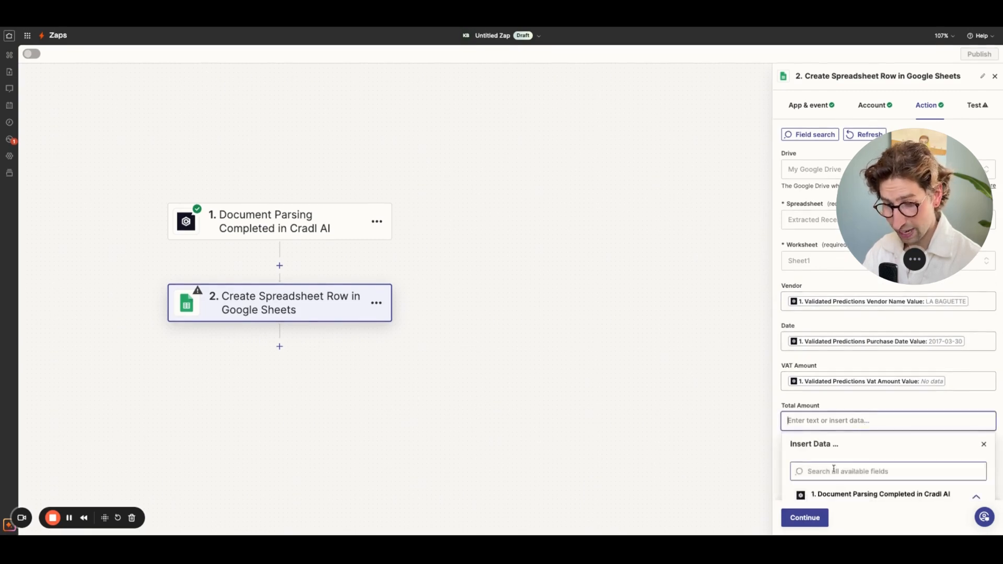
pyautogui.scroll(-3, 844, 403)
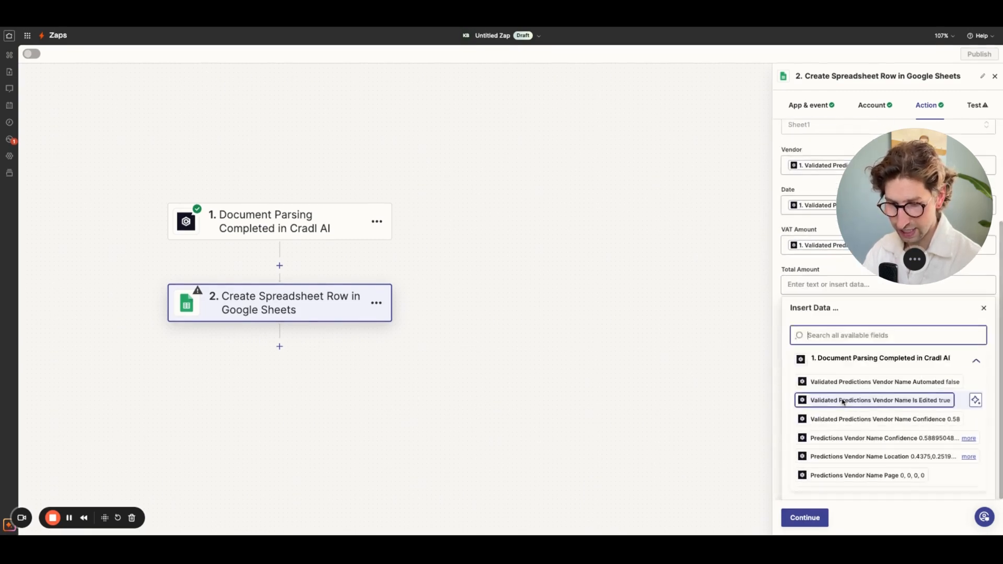
pyautogui.press('super+v')
pyautogui.write('tot')
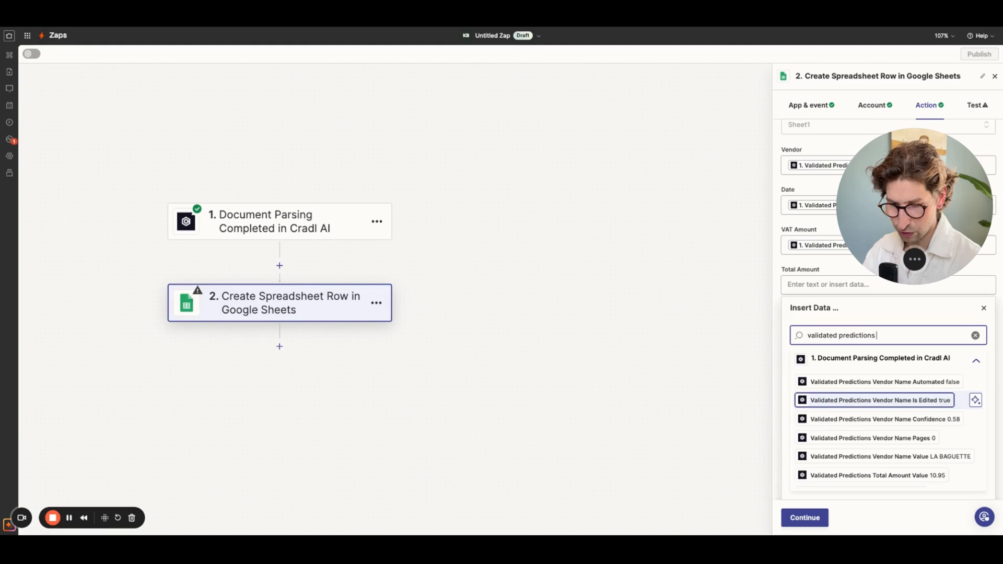
pyautogui.write('al')
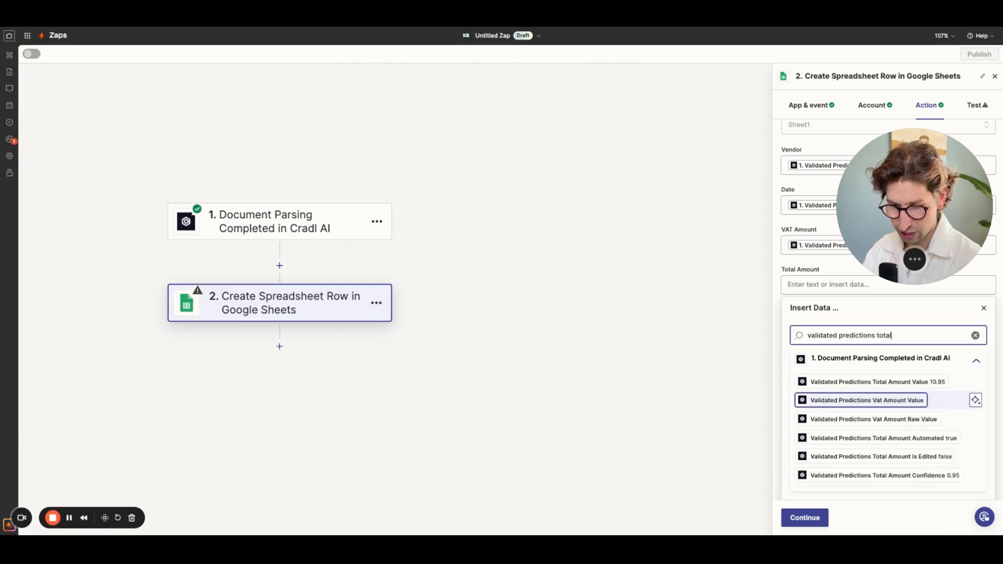
pyautogui.click(884, 387)
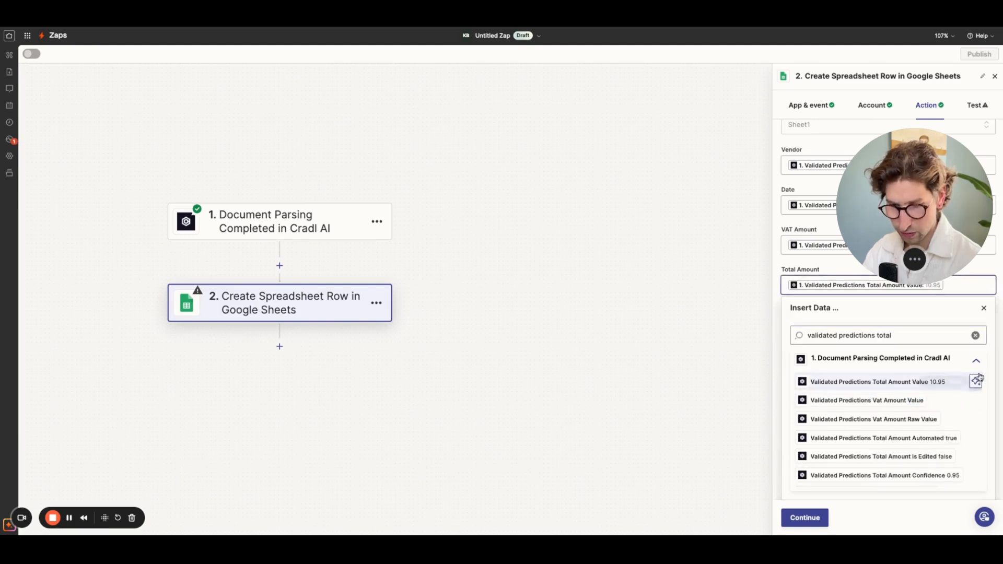
pyautogui.click(985, 312)
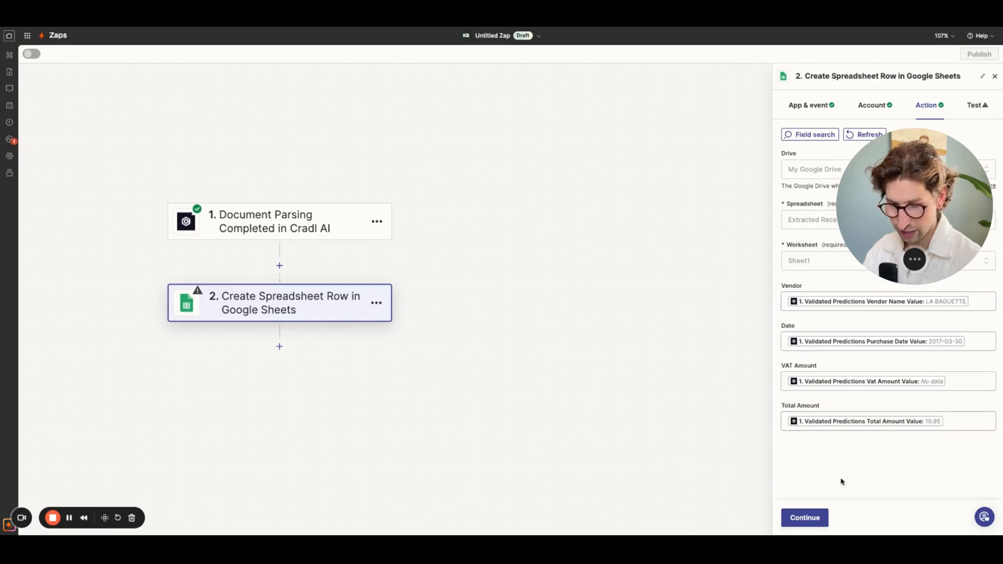
pyautogui.click(809, 517)
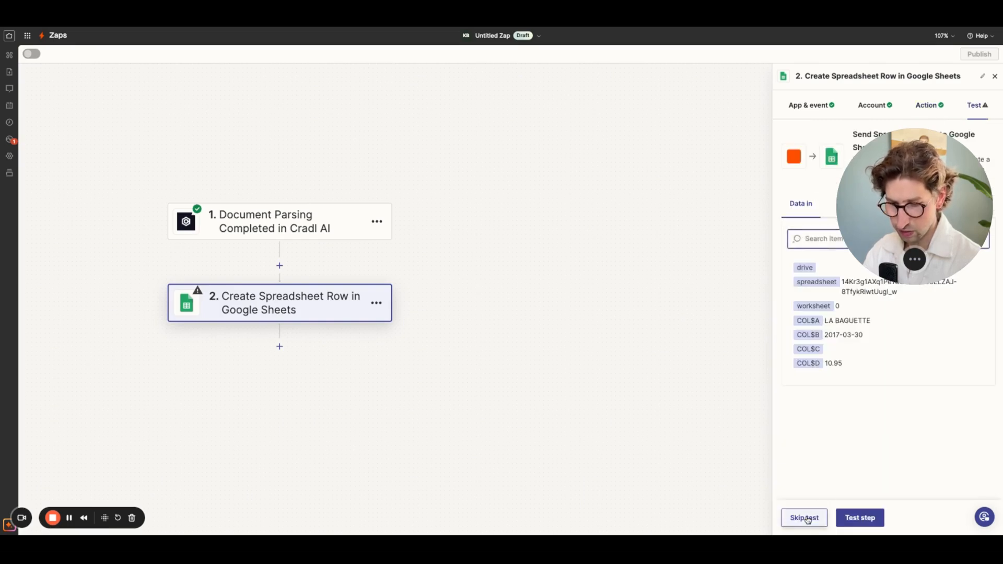
pyautogui.click(859, 518)
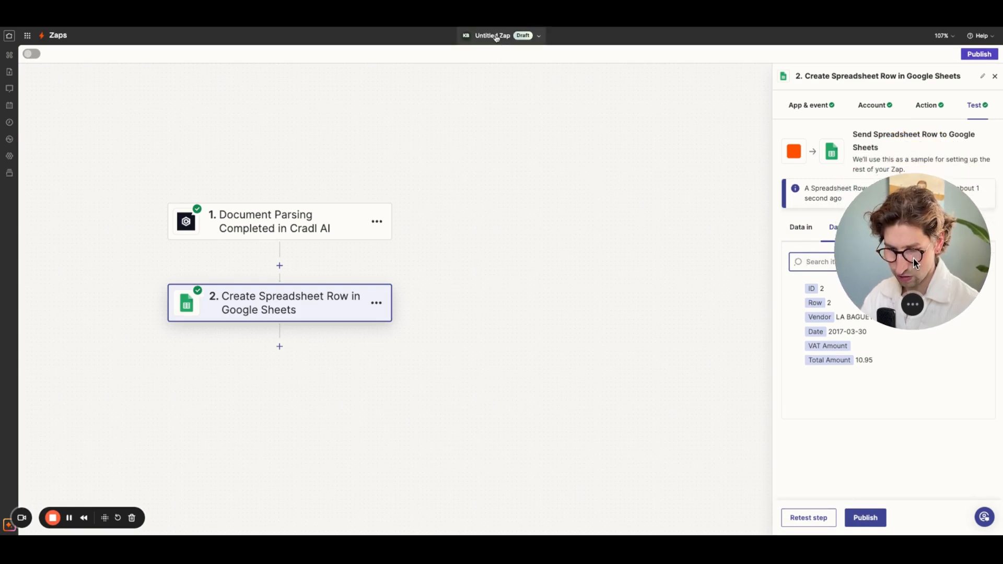
# Rename the Zap as Cradl to Sheets.
pyautogui.click(496, 37)
pyautogui.click(492, 57)
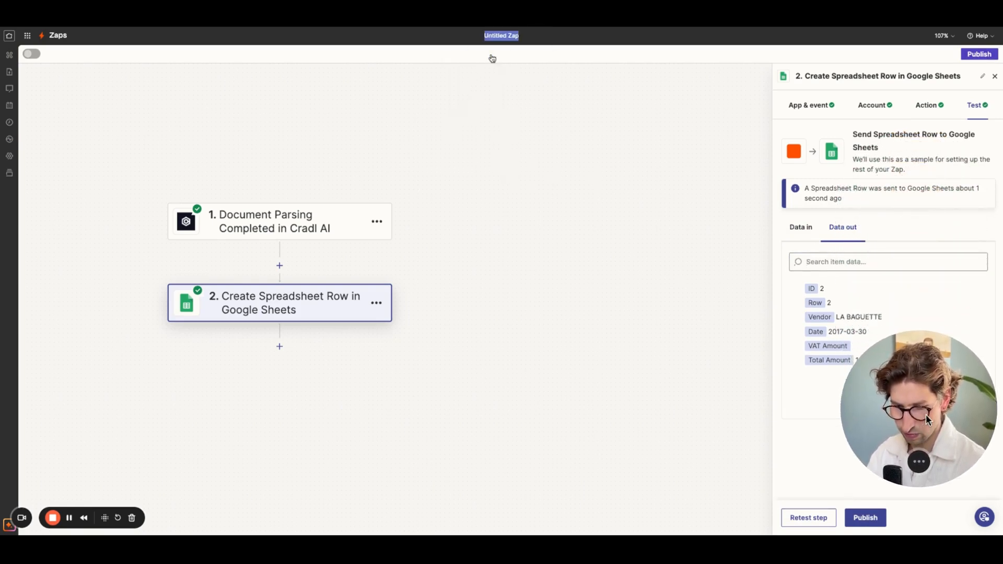
pyautogui.write('Cr')
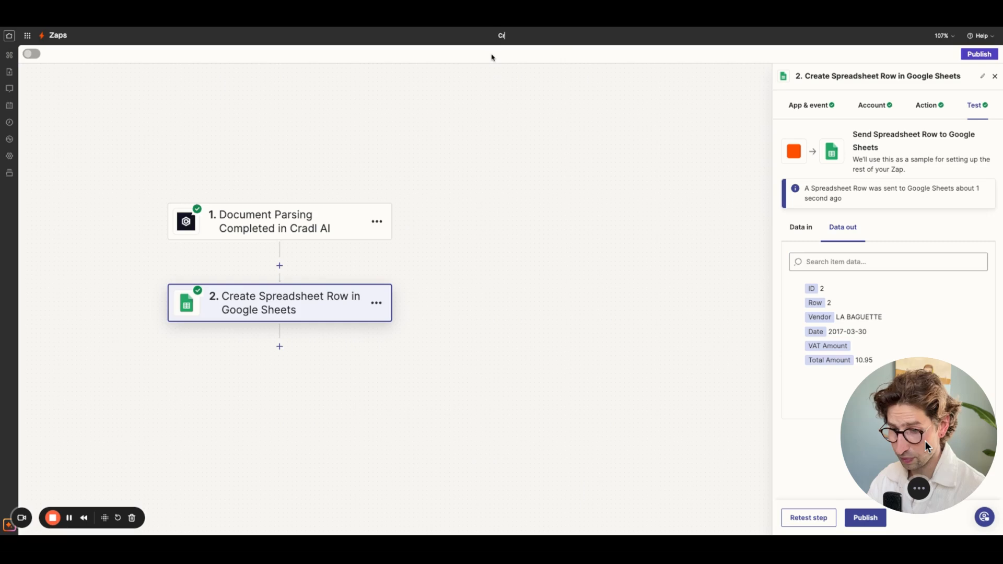
pyautogui.write('adl to Sheets')
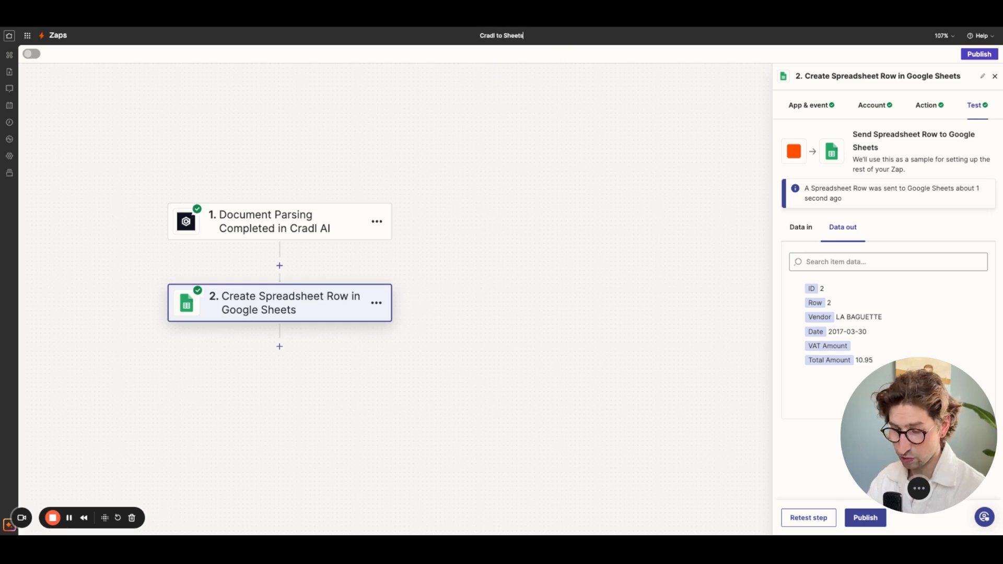
pyautogui.click(625, 34)
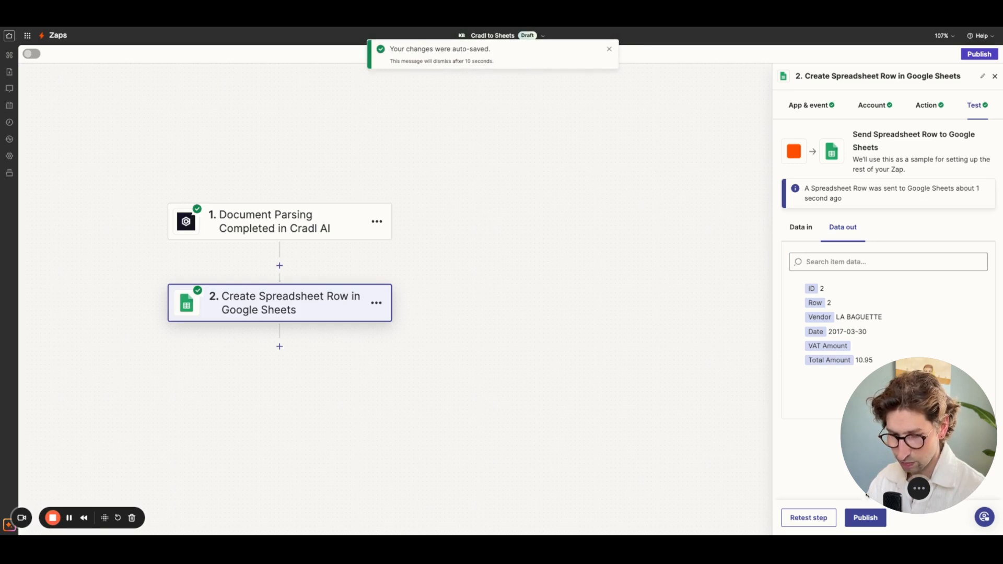
# Publish the Zap and switch to the Extracted Receipts spreadsheet in Google Sheets to check the exported row.
pyautogui.click(865, 518)
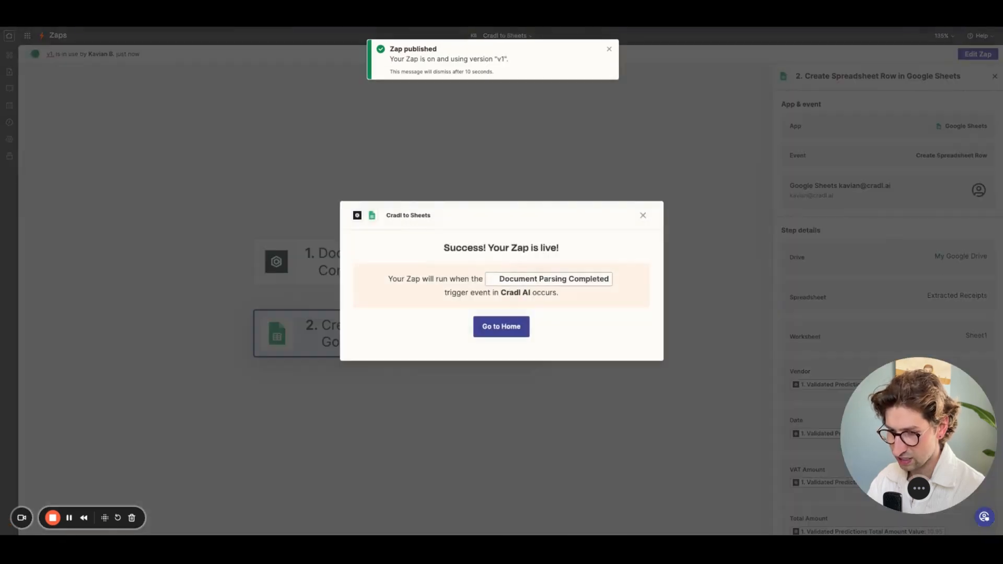
pyautogui.hotkey('ctrl', 'Tab')
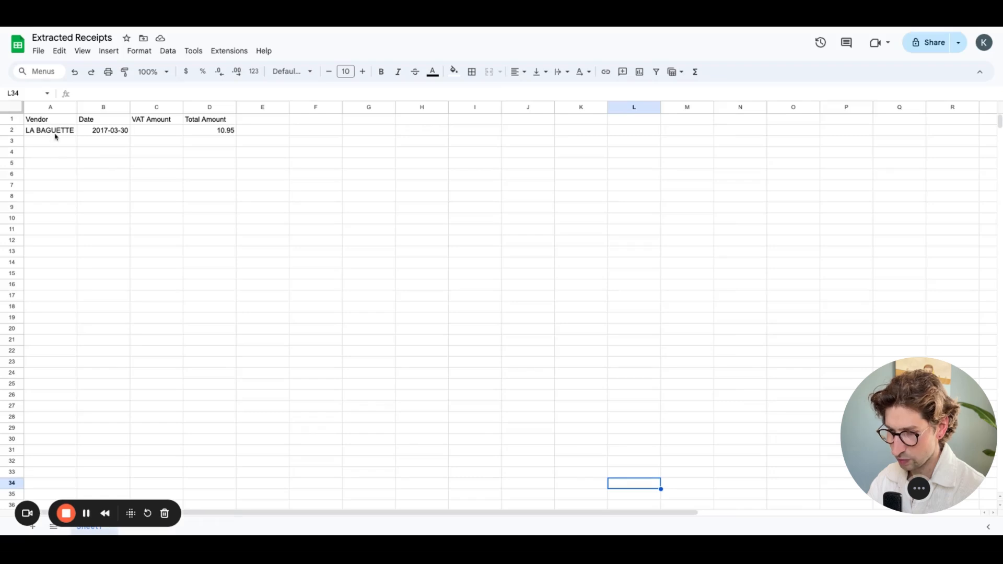